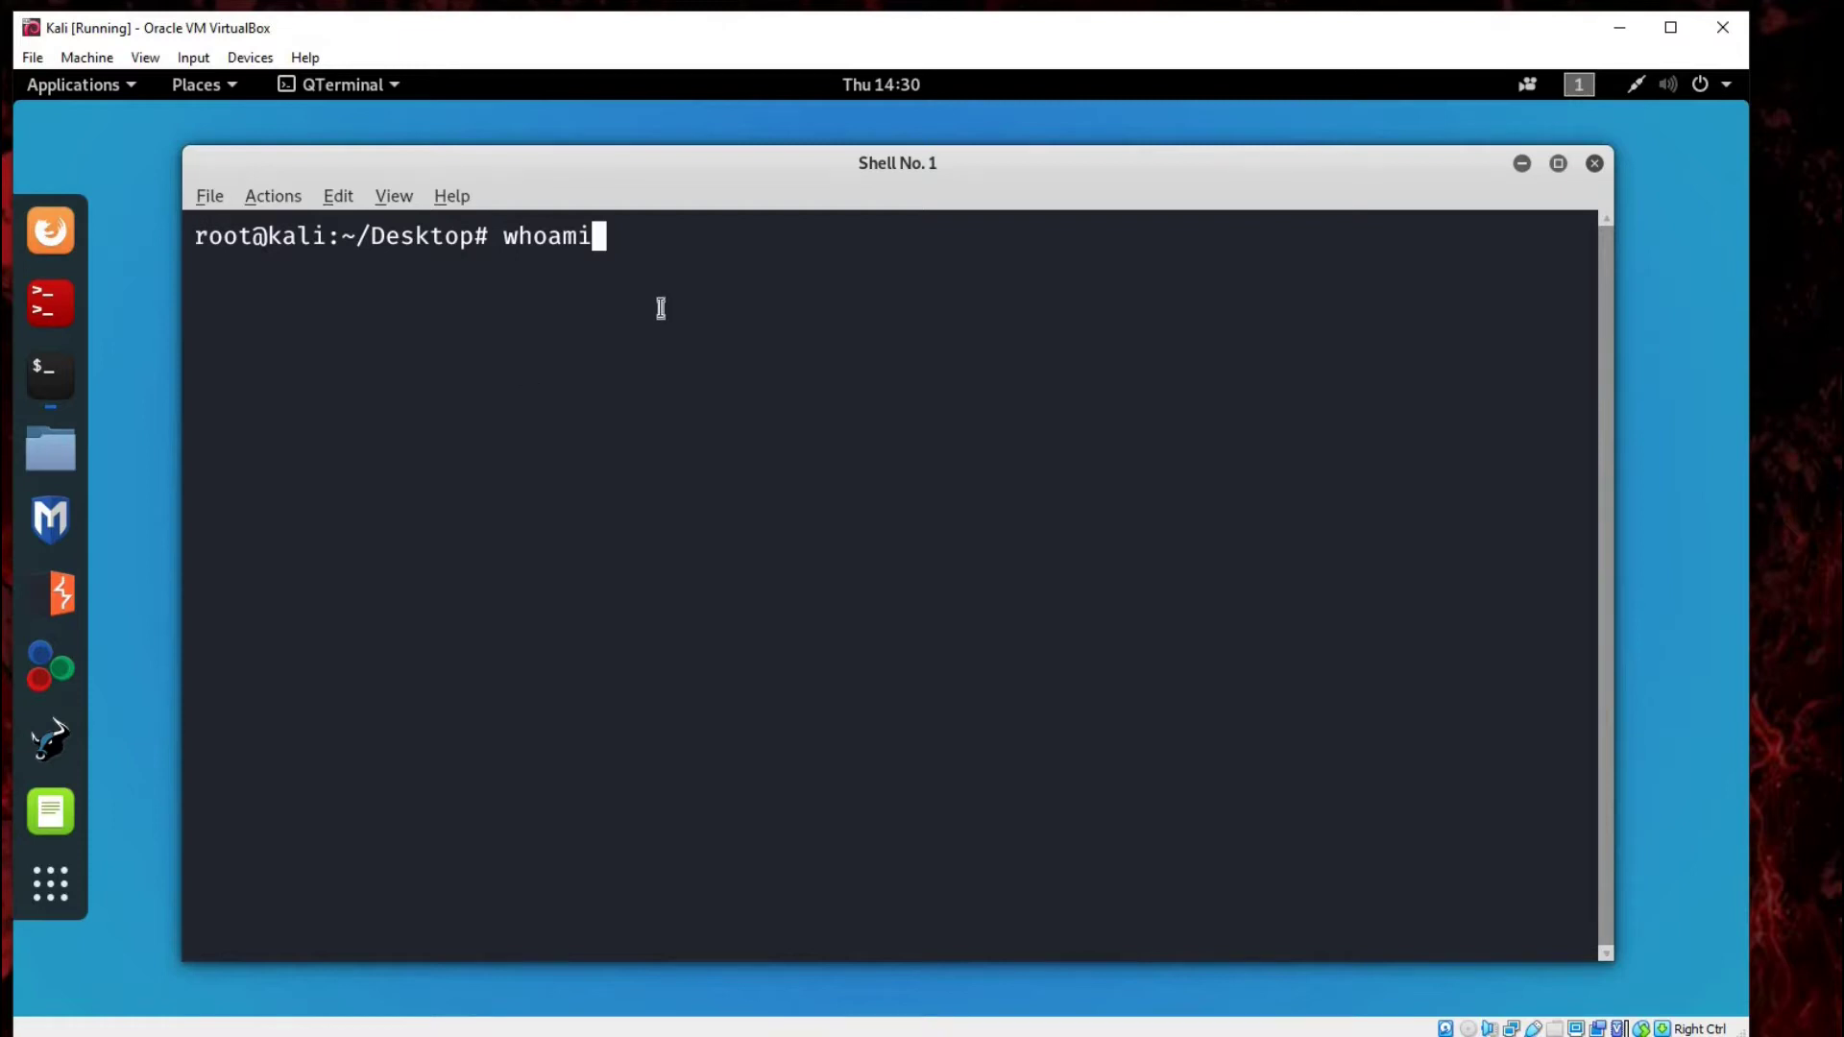
Step: Clear the prompt and run id -un and whoami, each reporting the user root
key("BackSpace")
key("BackSpace")
key("BackSpace")
key("BackSpace")
key("BackSpace")
type("id ")
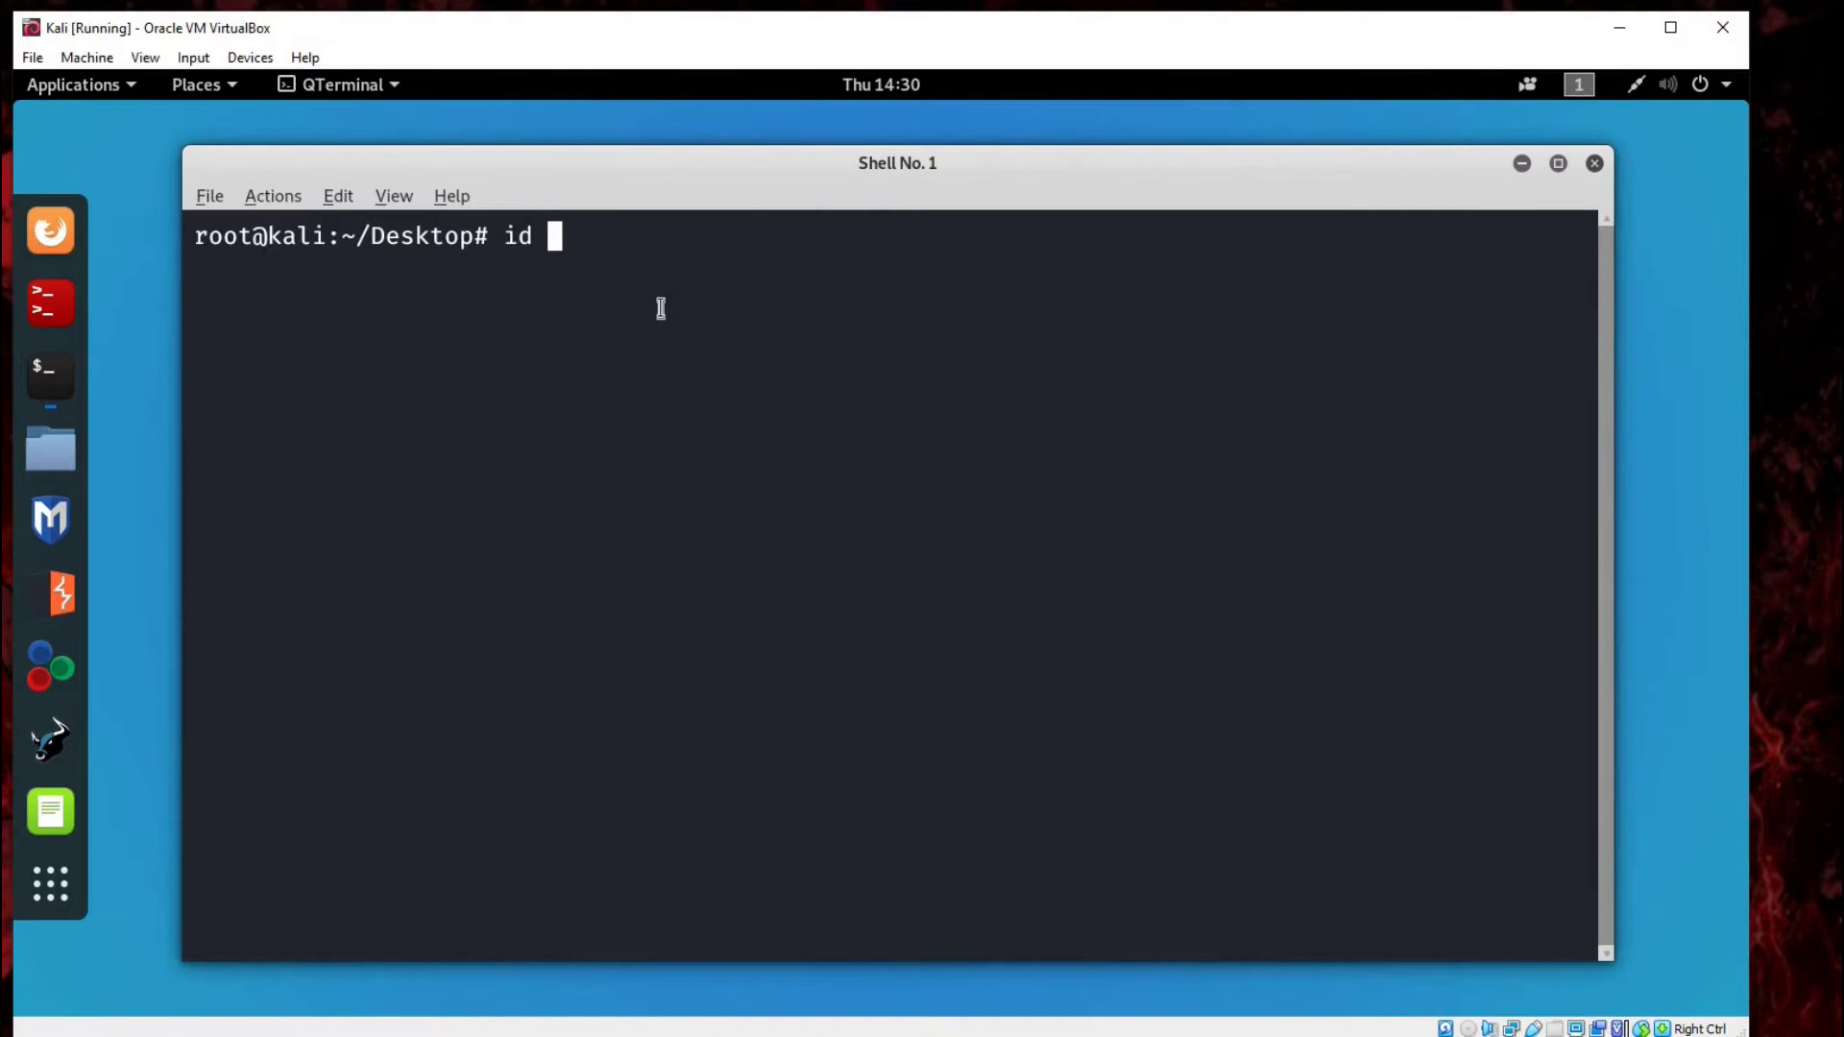
type("-un")
key("Return")
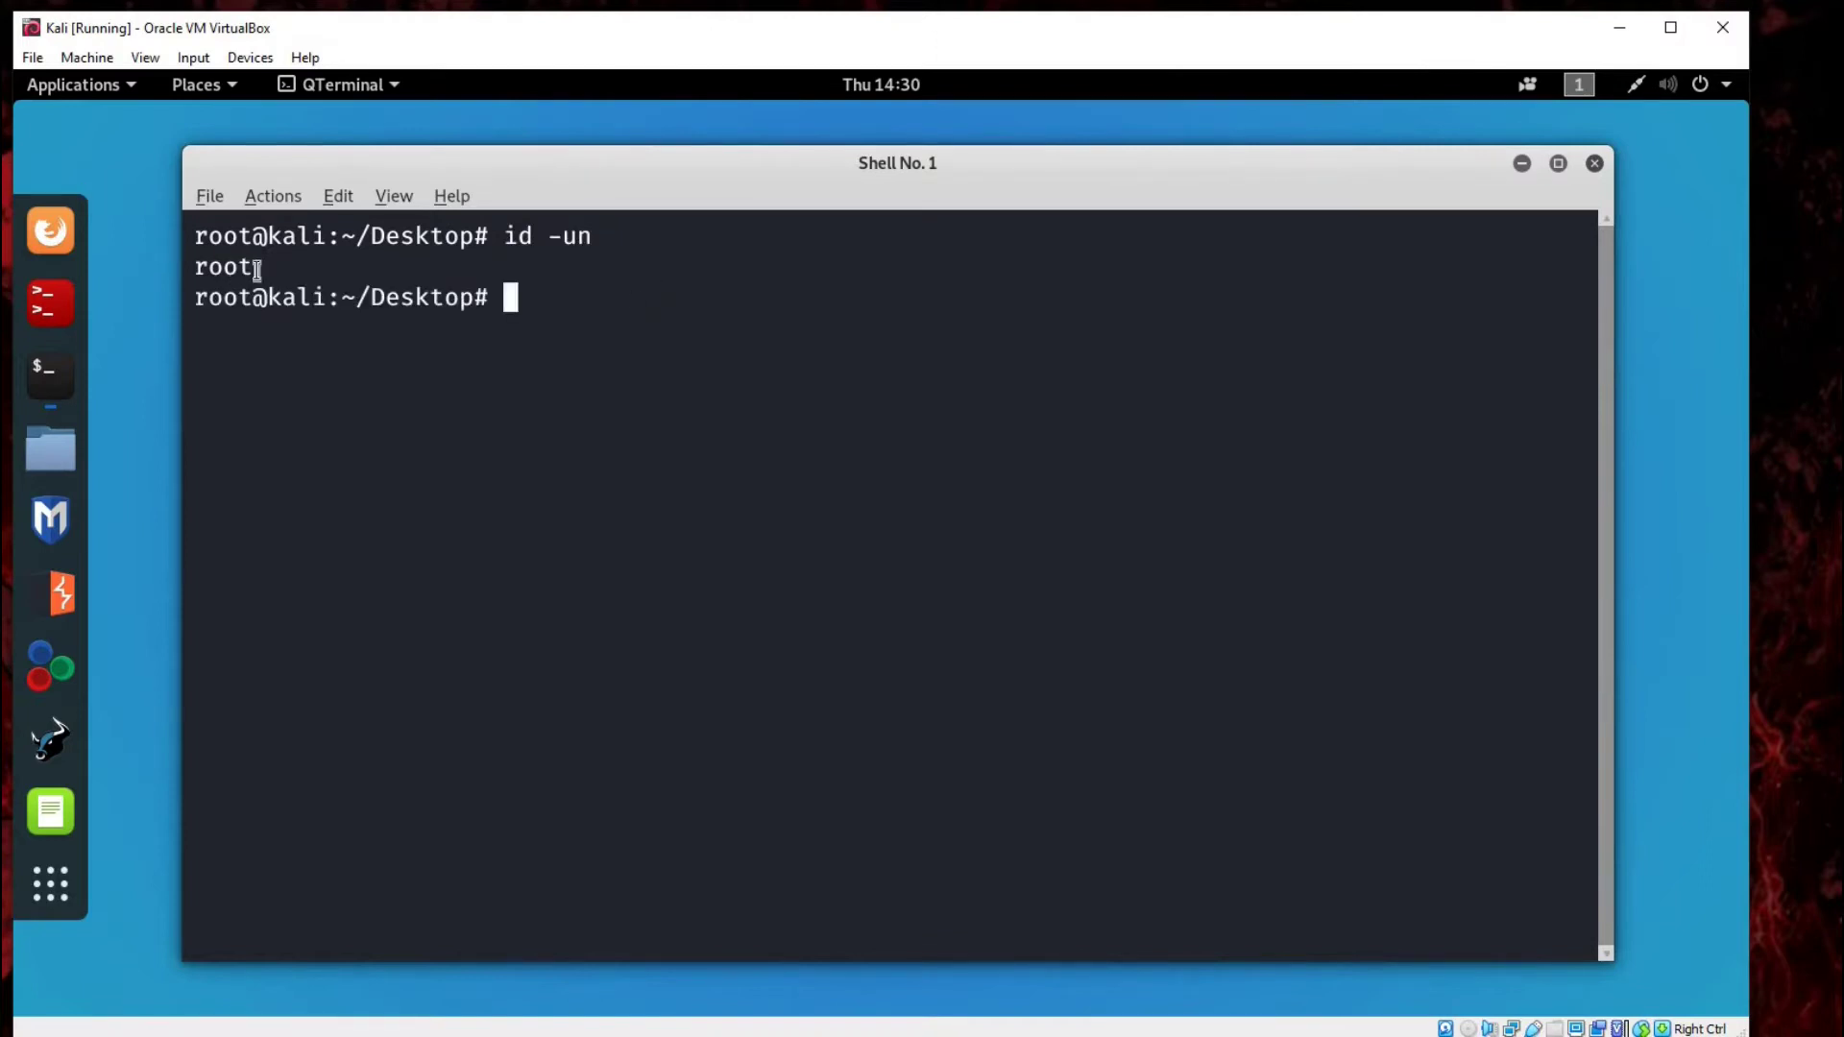
left_click_drag(256, 269, 224, 269)
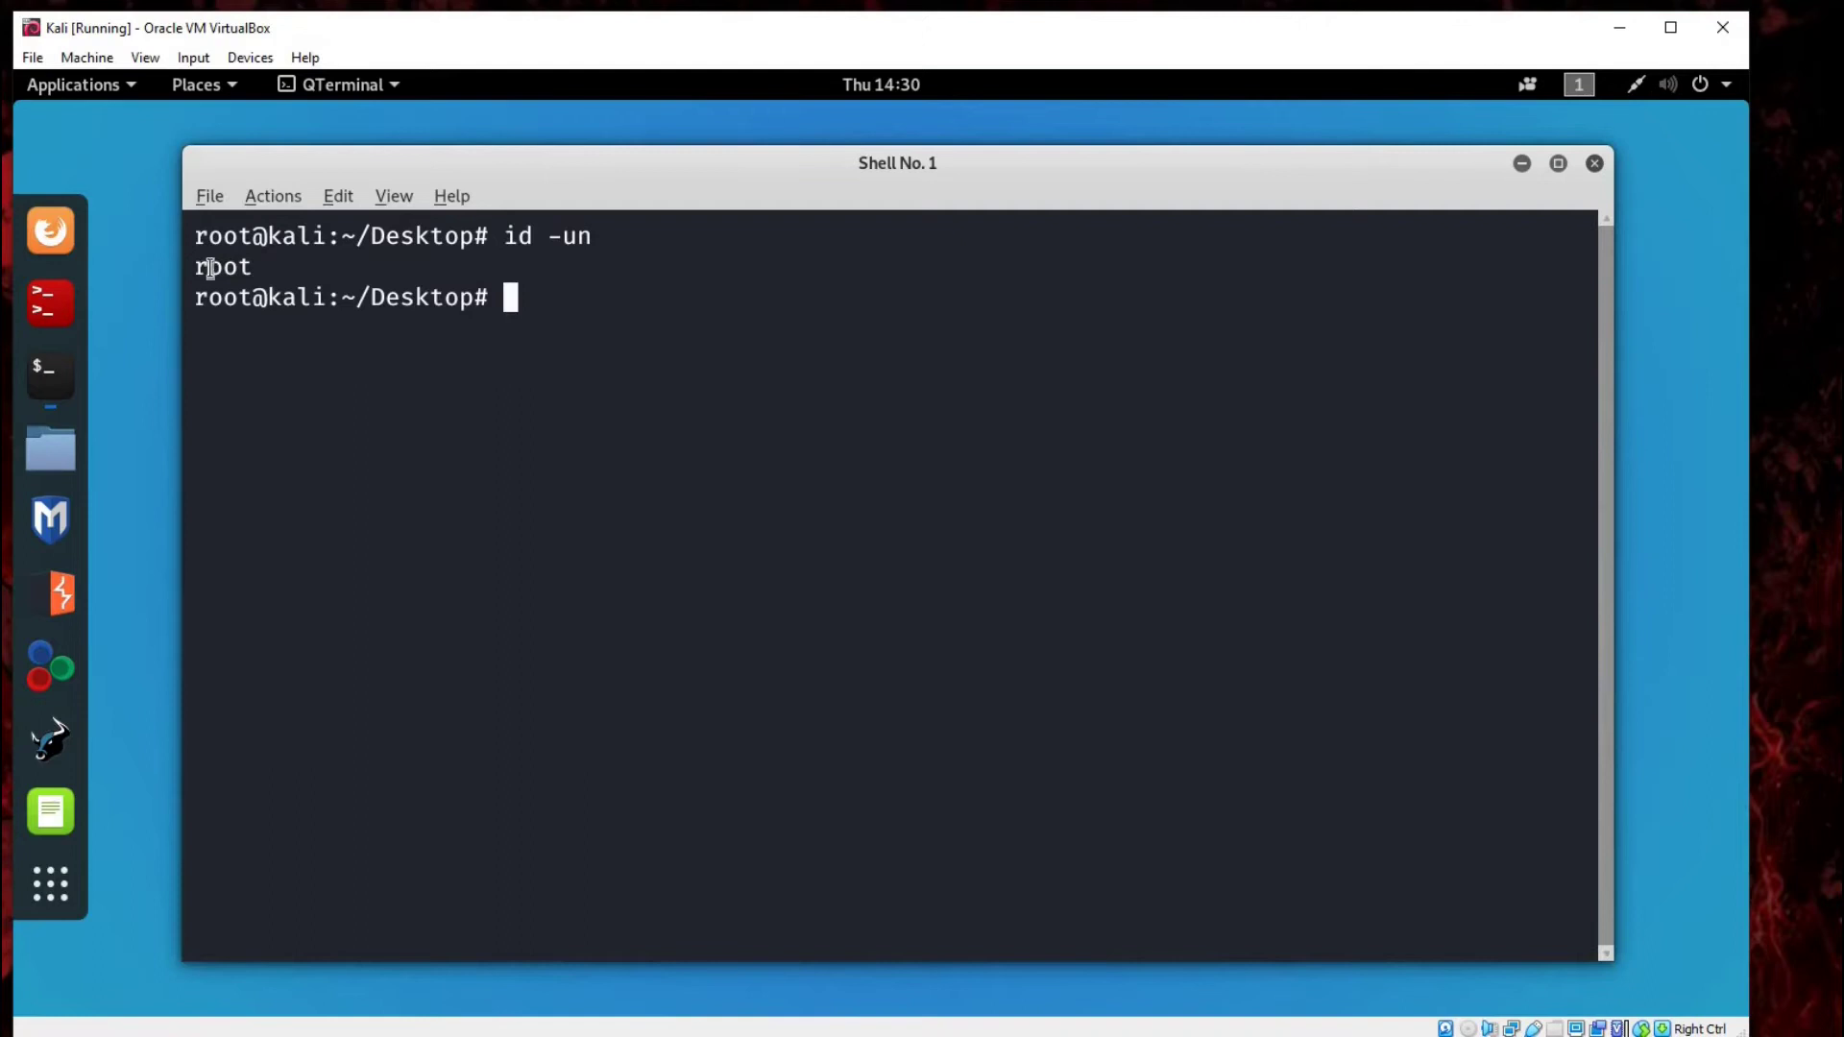
left_click(794, 369)
type("w")
type("hoami")
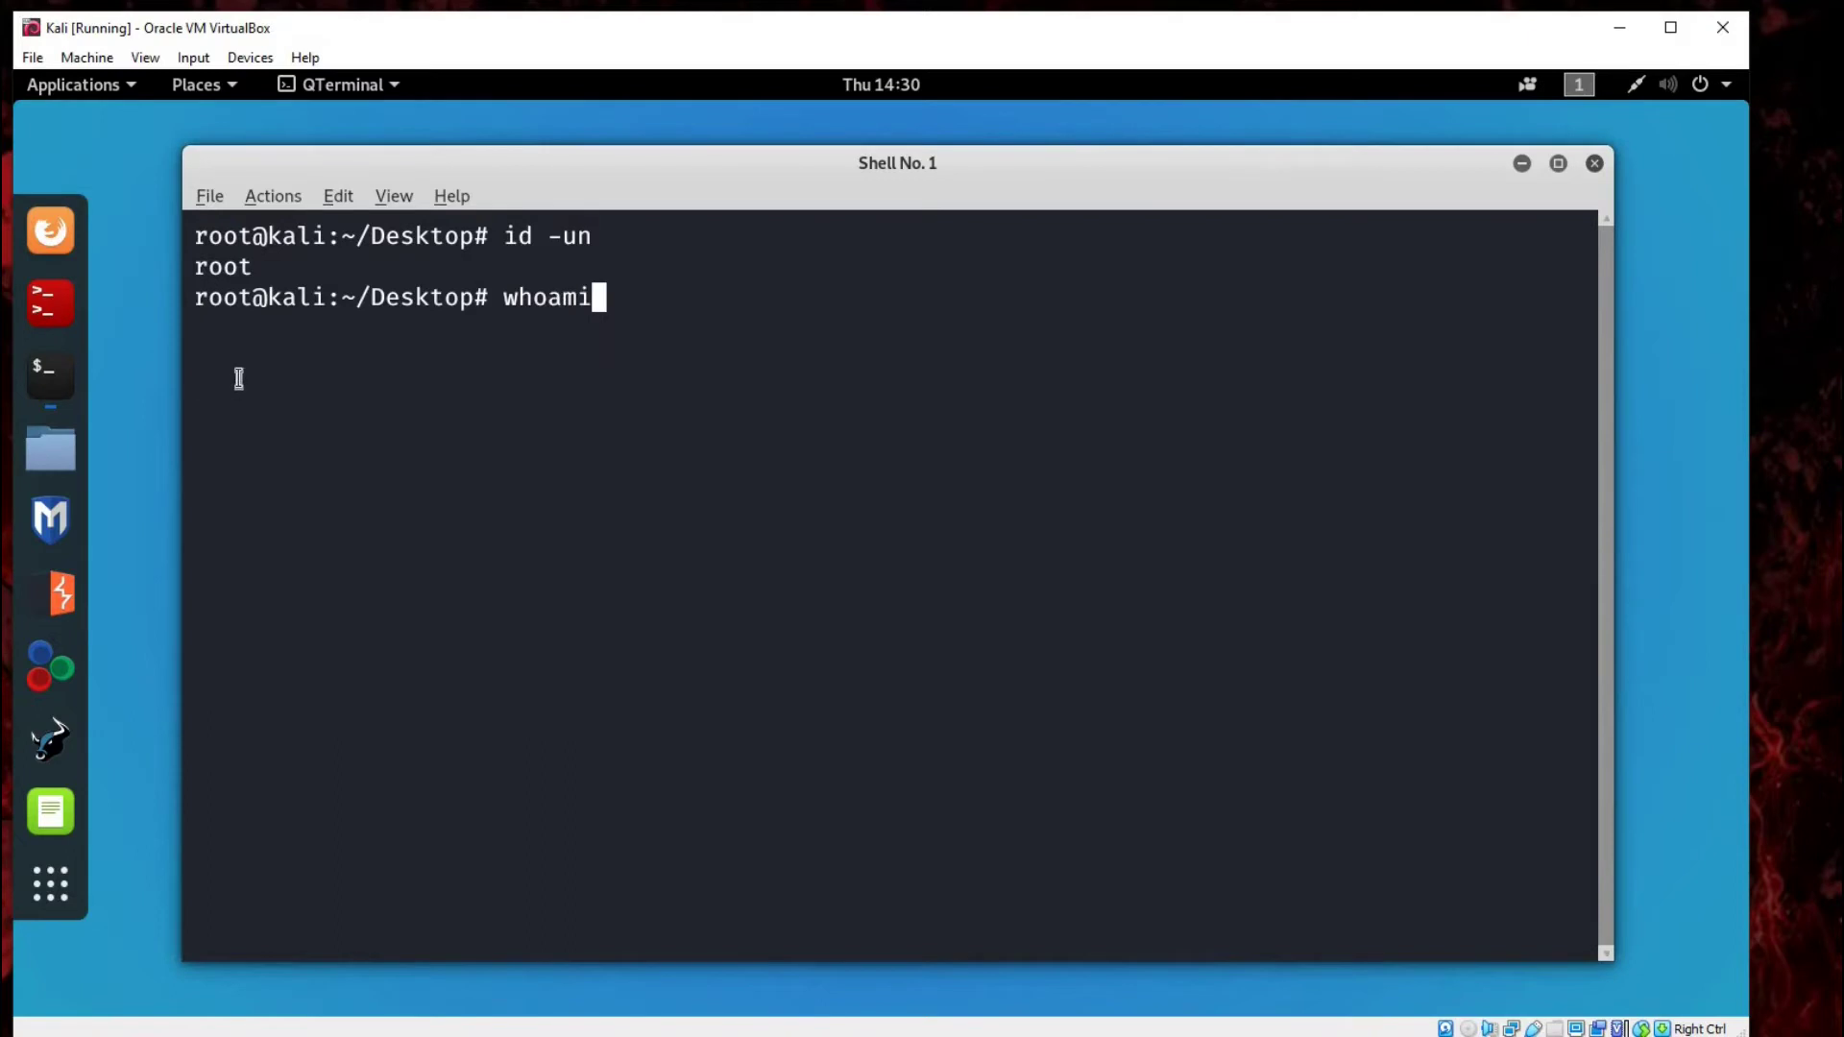
key("Return")
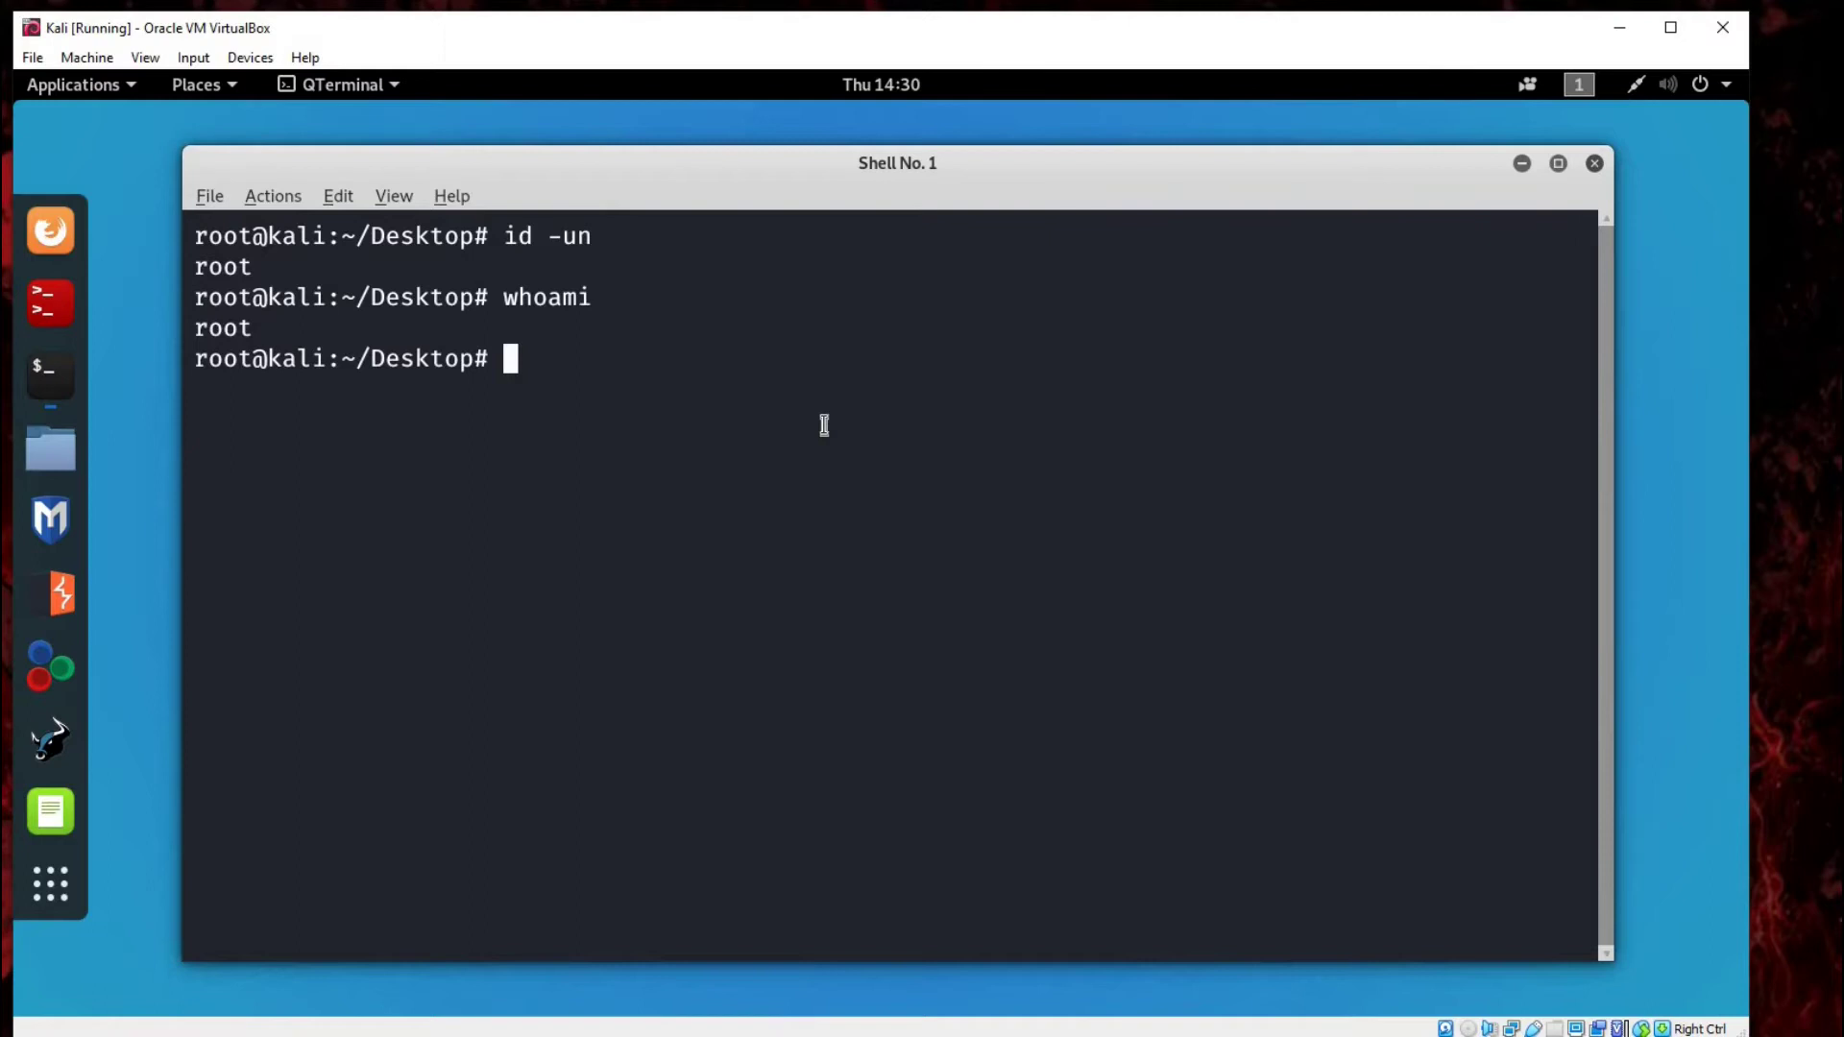
type("w")
Step: Run w and highlight its TTY, FROM and IDLE column headers
key("Return")
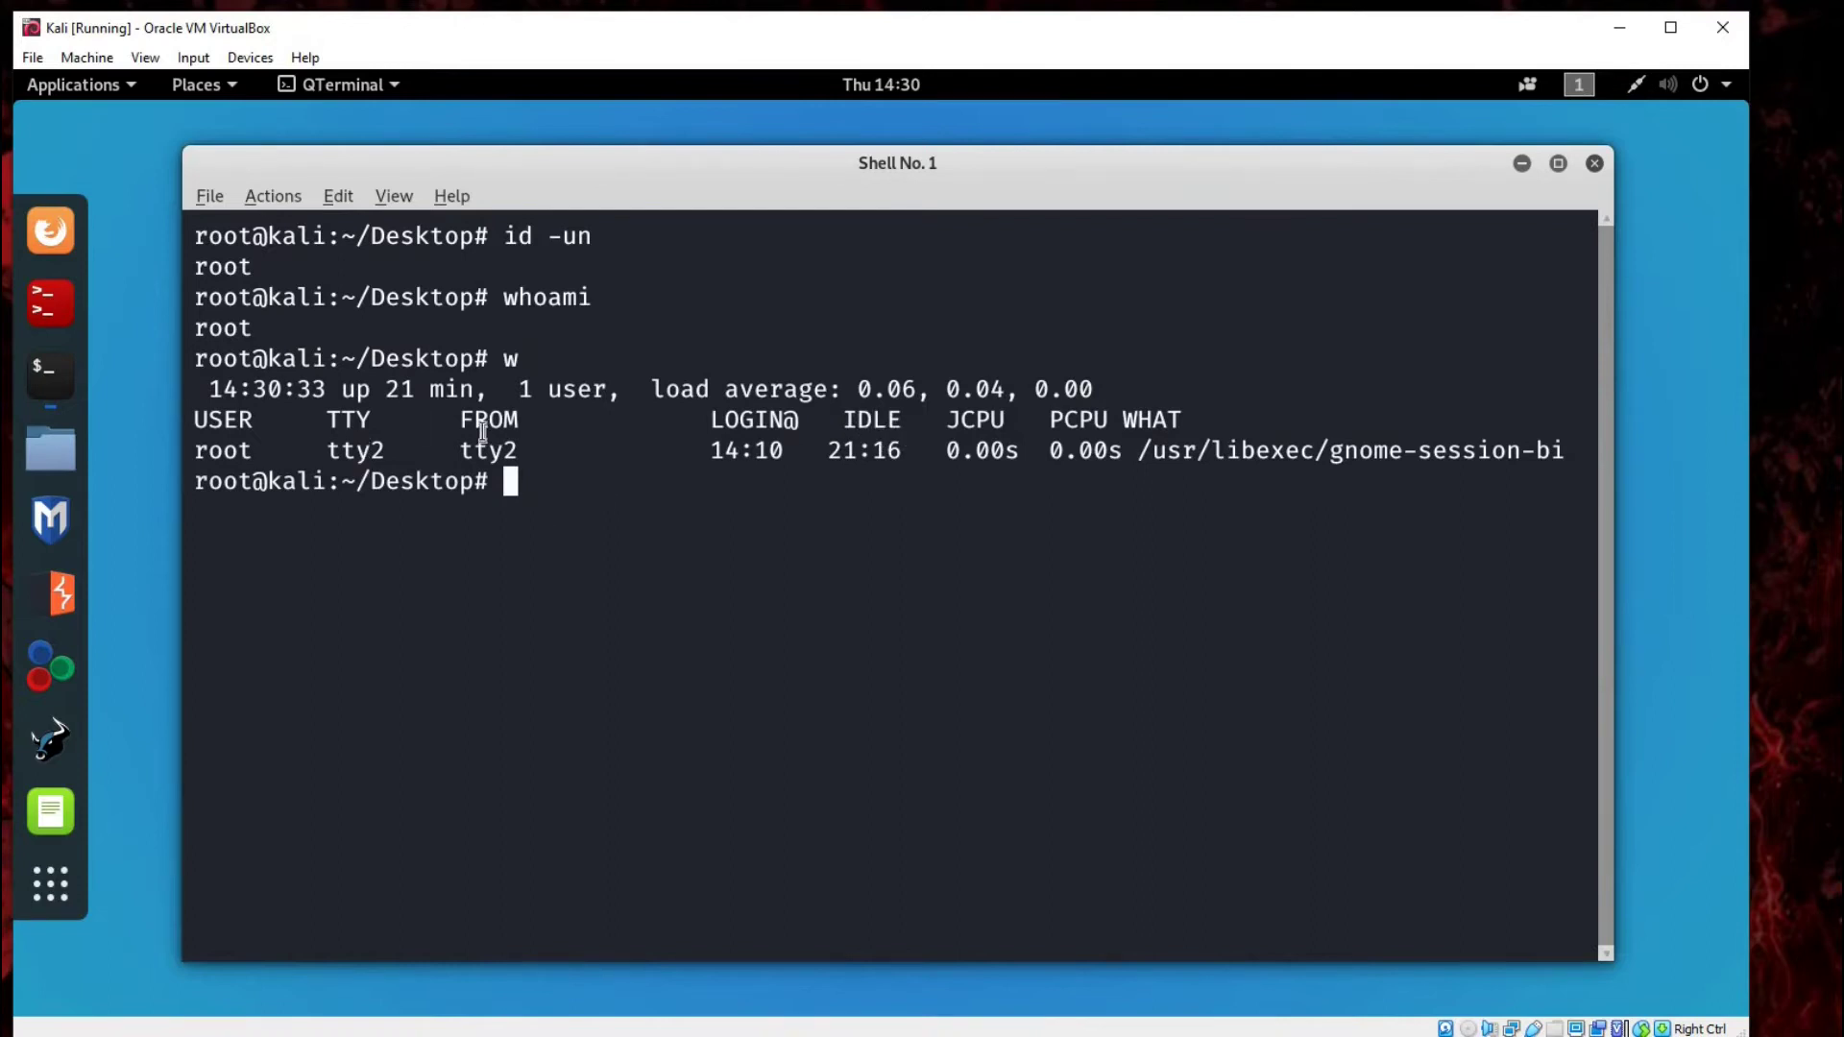
left_click_drag(342, 428, 484, 433)
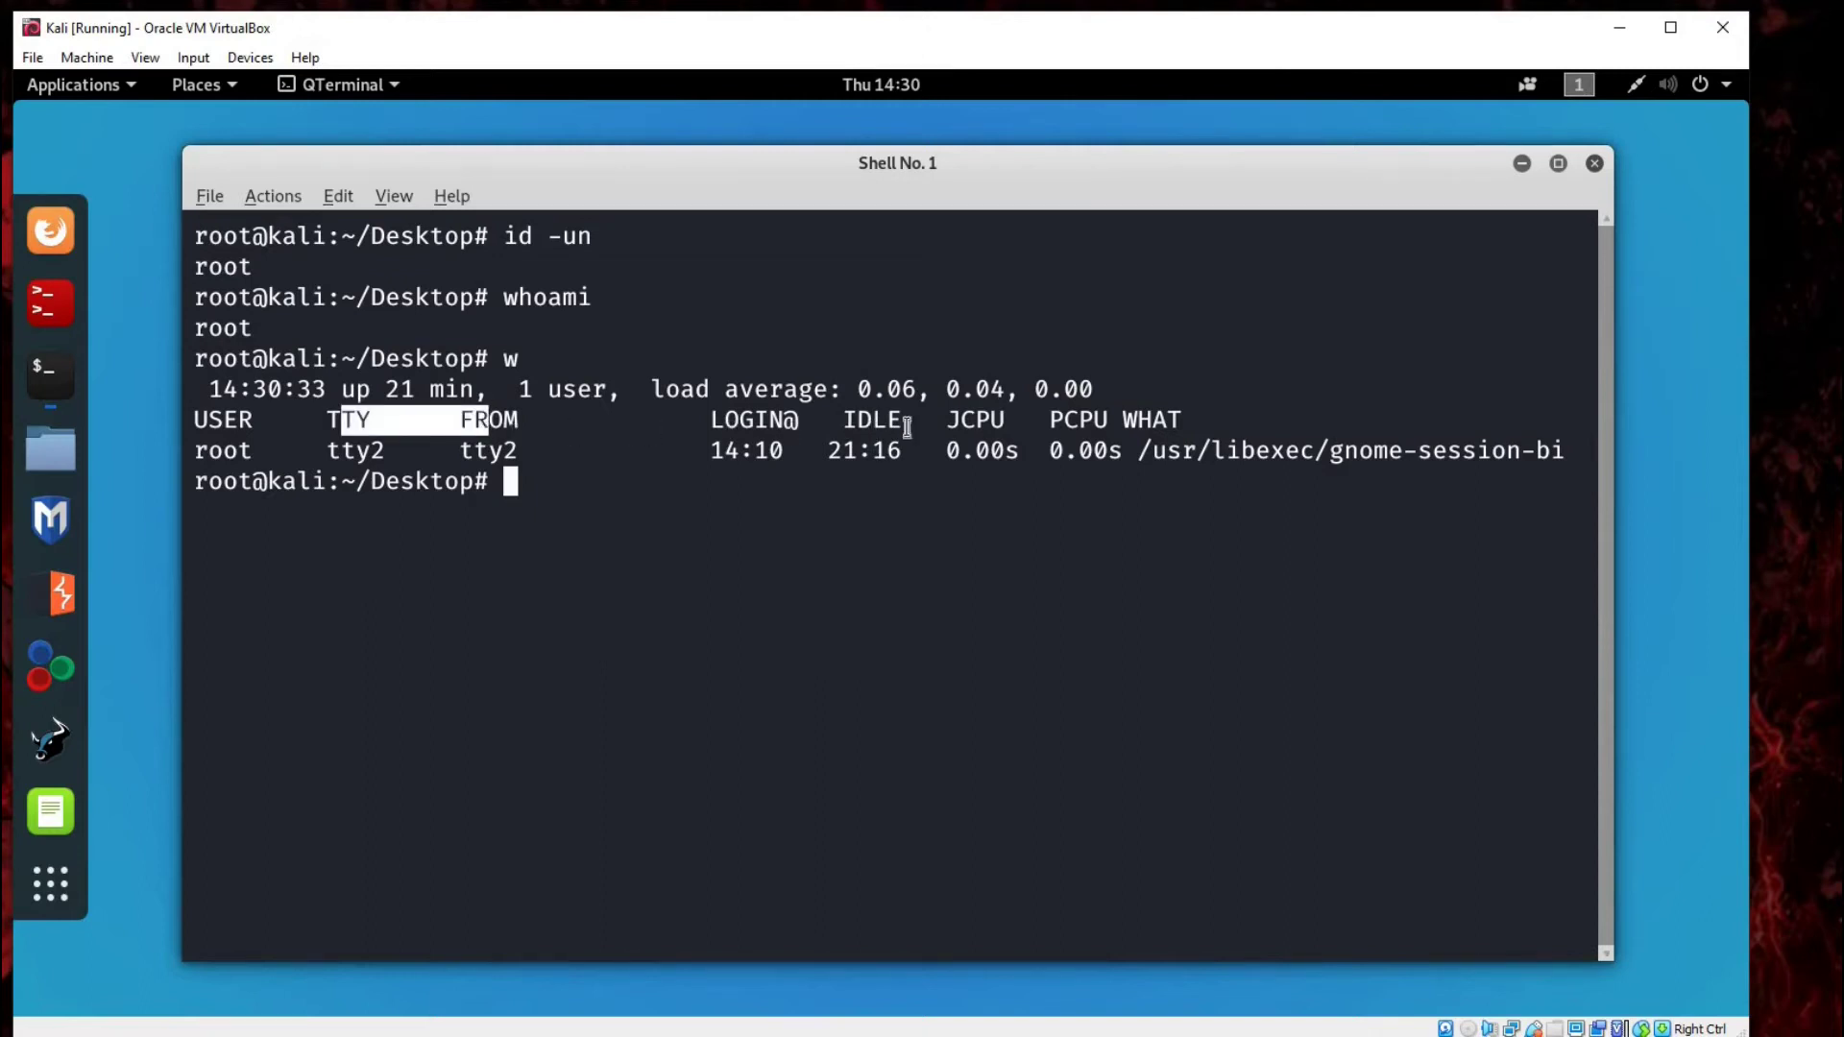
left_click_drag(908, 428, 853, 423)
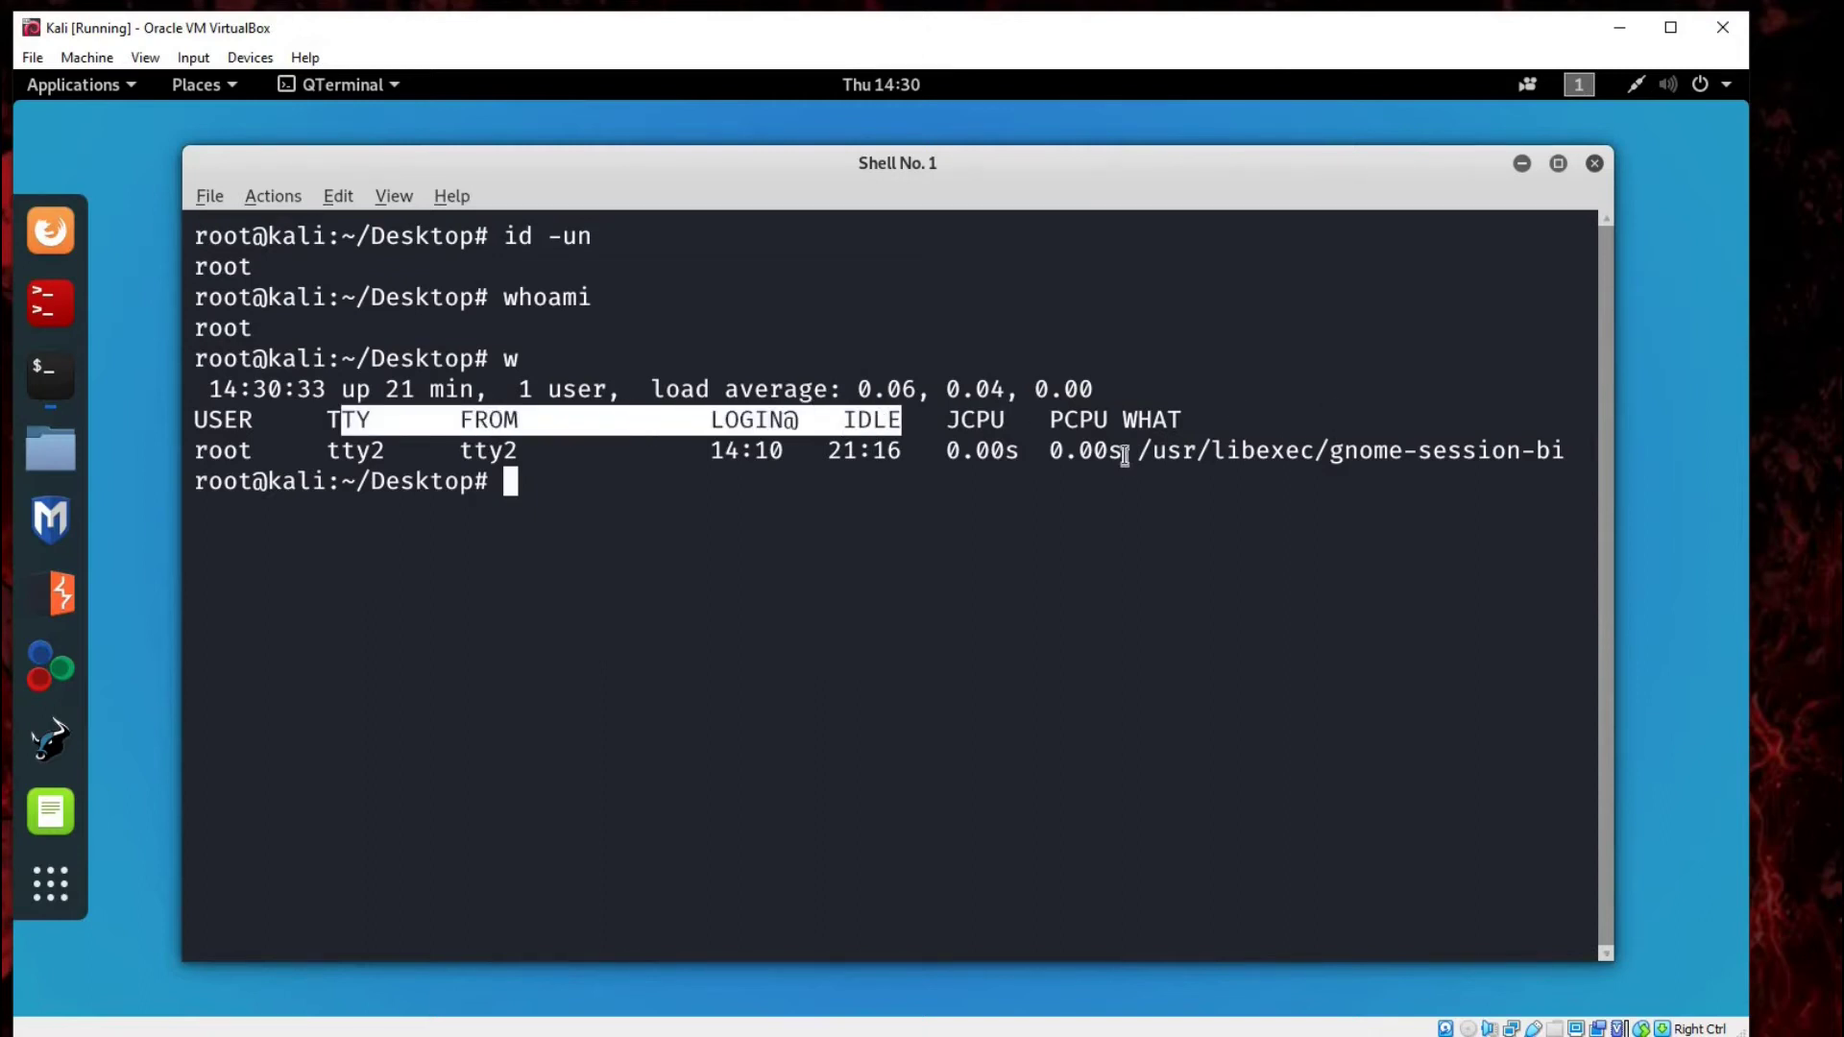
left_click(854, 422)
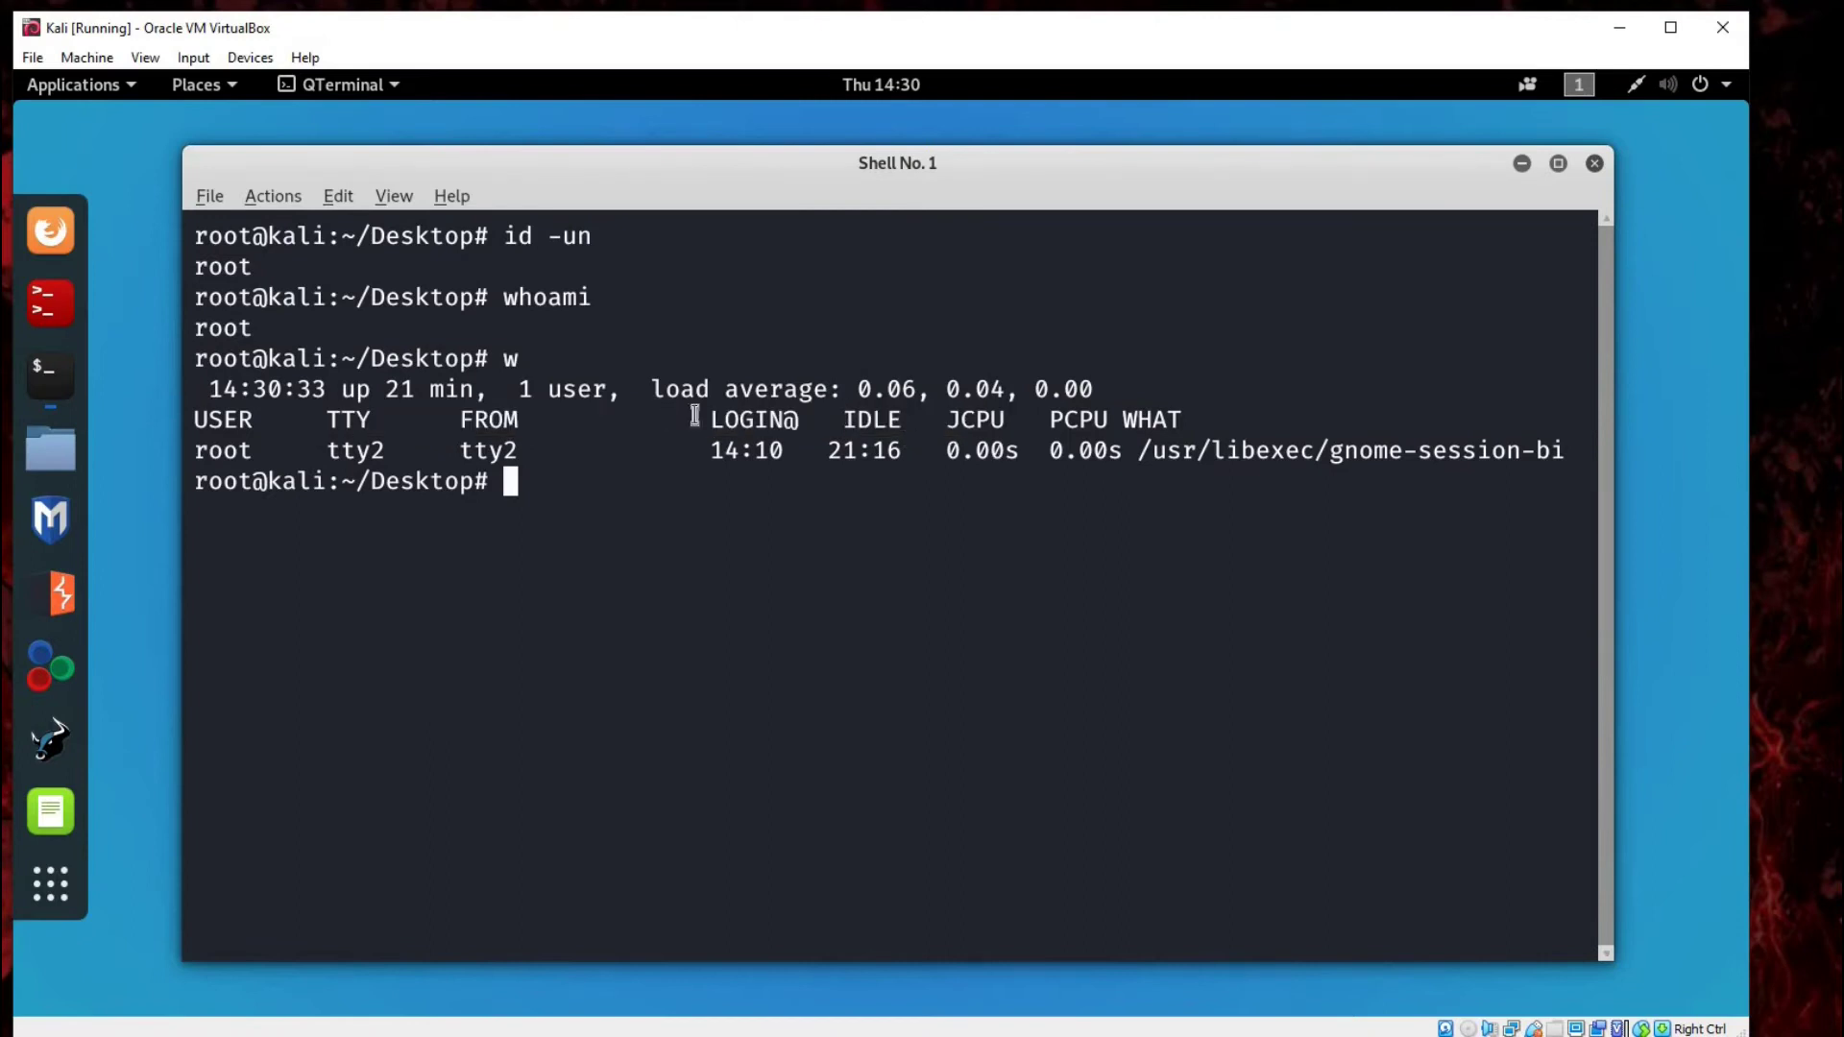
Step: Highlight the LOGIN@ column with its login time, then the JCPU header and value
mouse_move(795, 475)
left_mouse_down()
mouse_move(709, 430)
mouse_move(783, 450)
left_mouse_up()
left_click(781, 451)
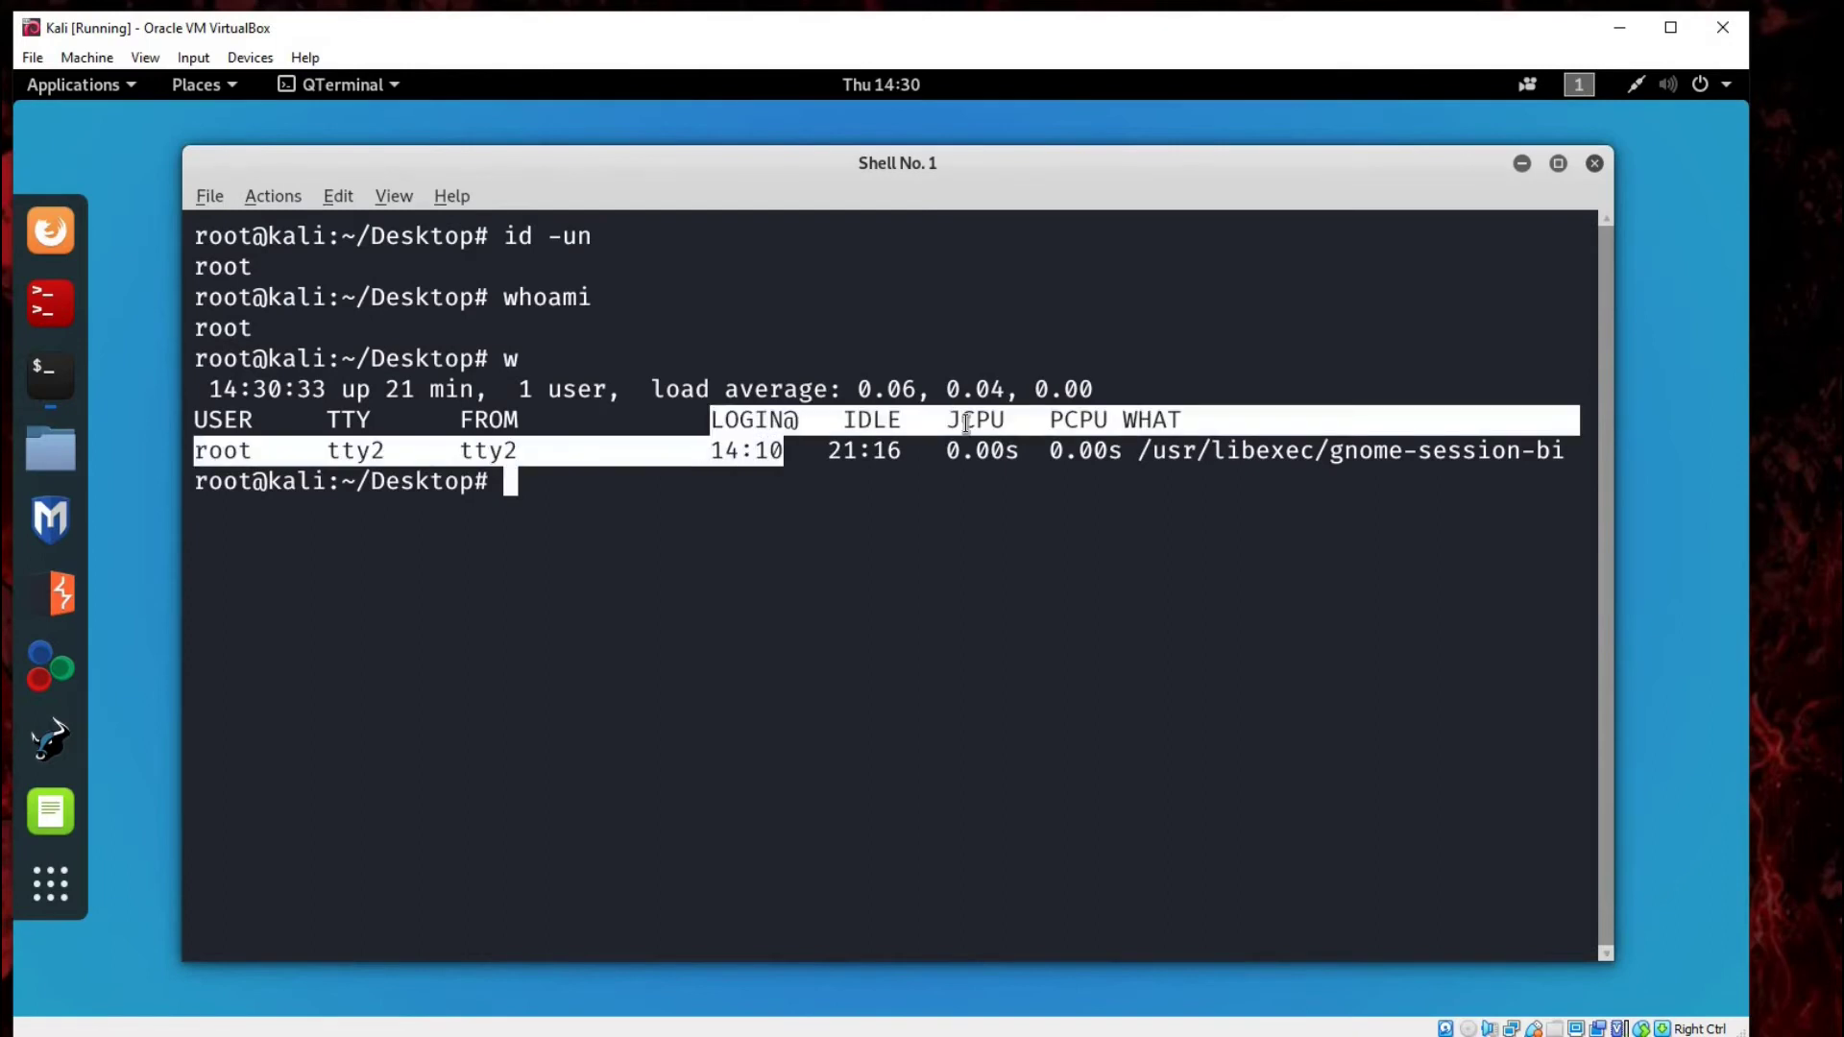
left_click(991, 449)
left_click_drag(952, 419, 989, 450)
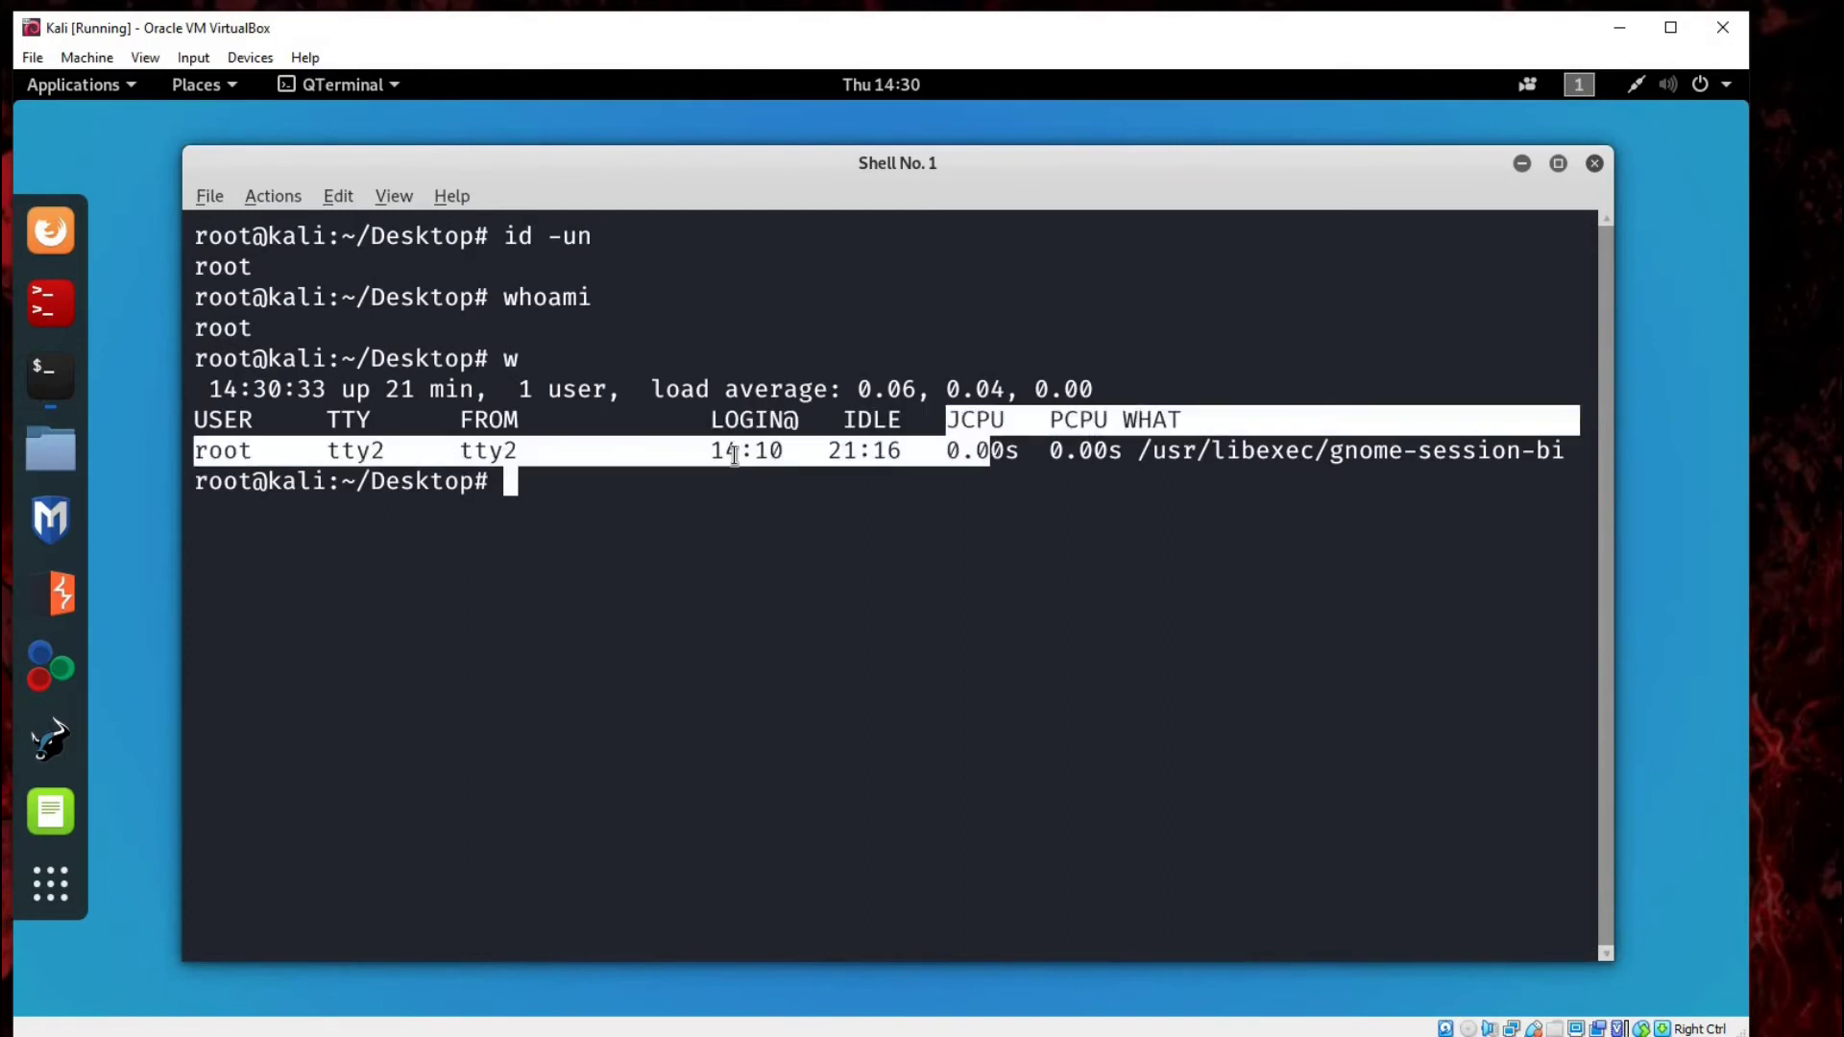
left_click(733, 455)
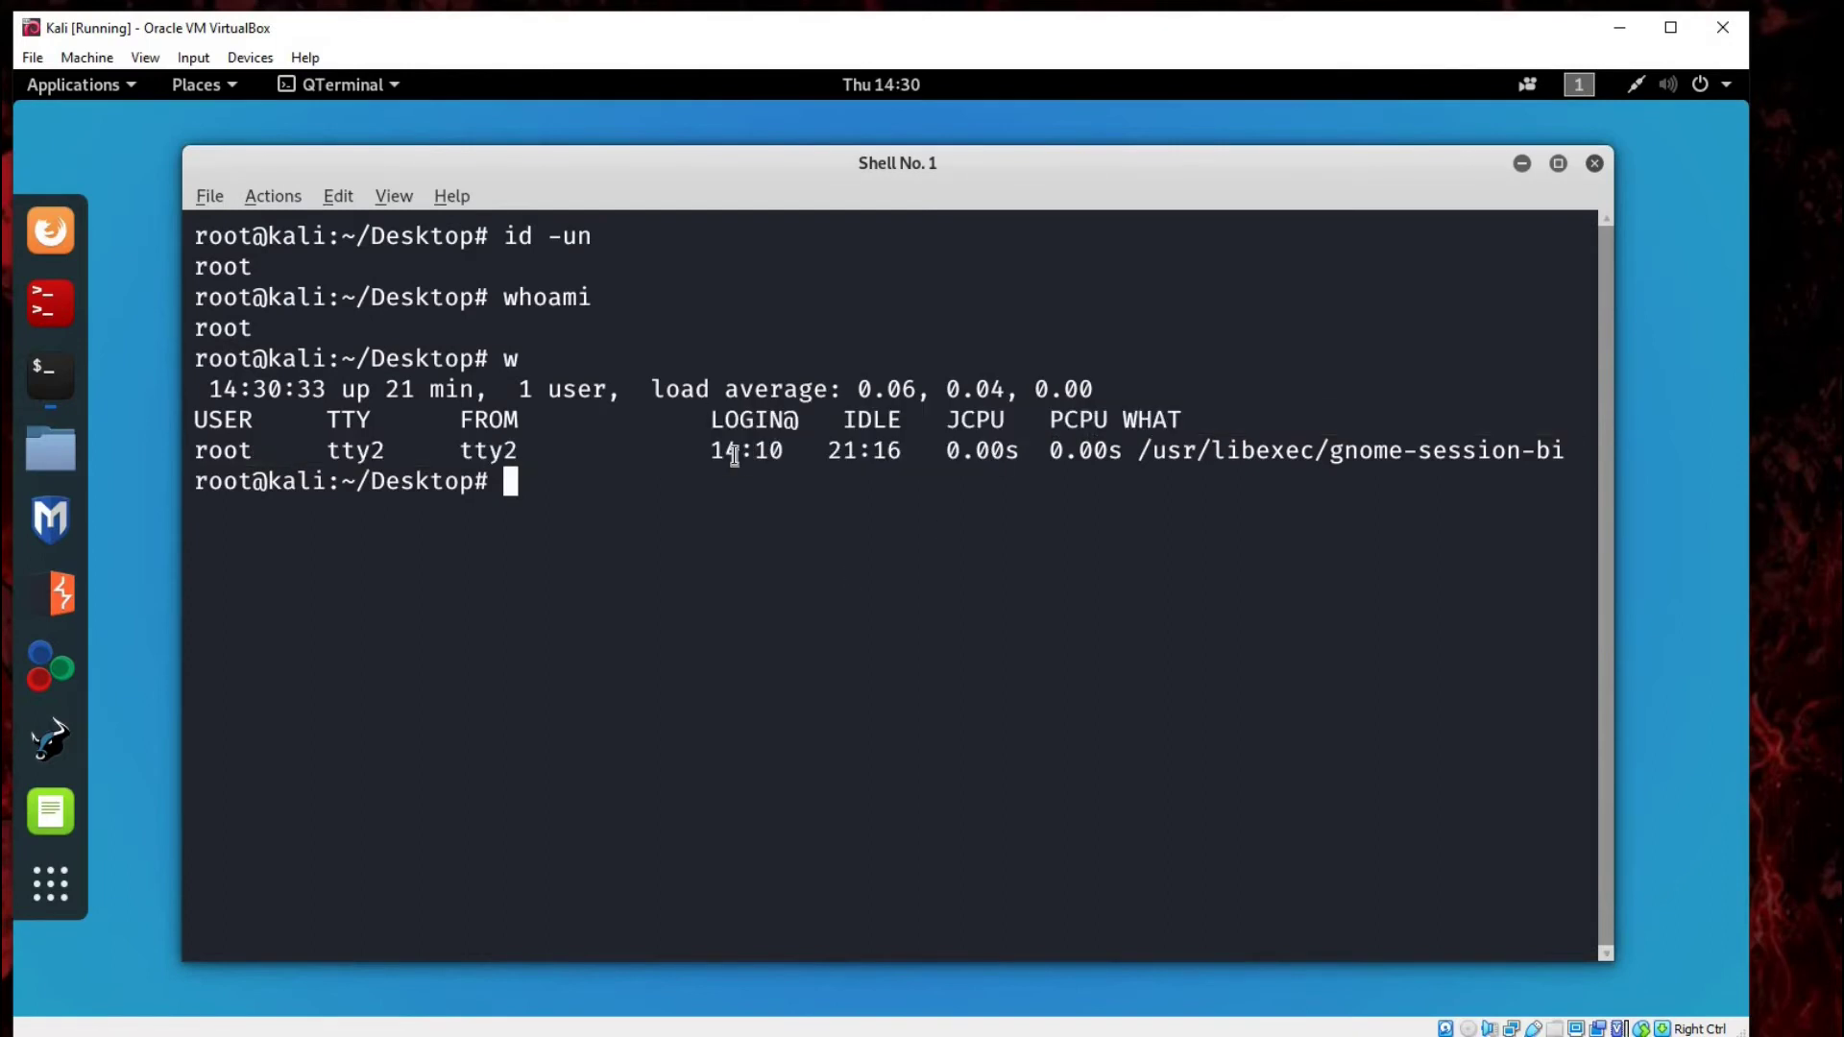
type("w ")
type("-h")
Step: Run w -h to list root's tty2 session without headers, and highlight the USER header line
key("Return")
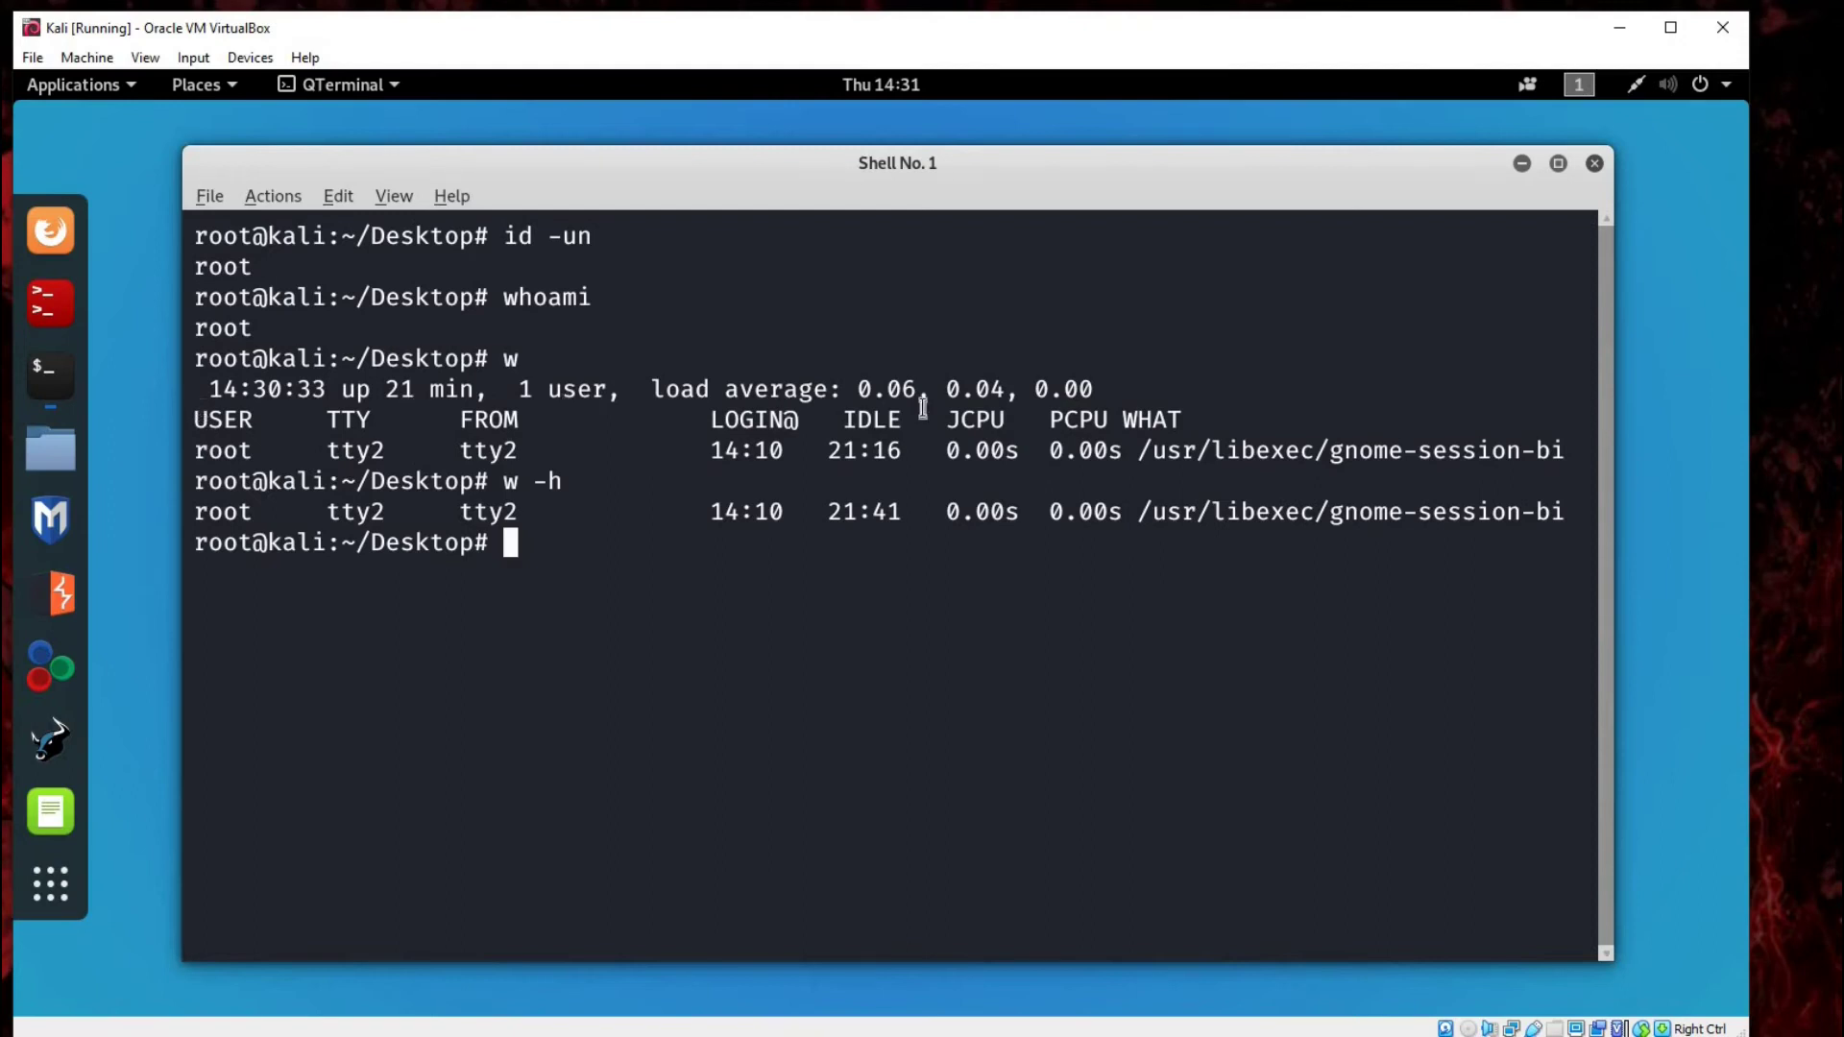
triple_click(274, 433)
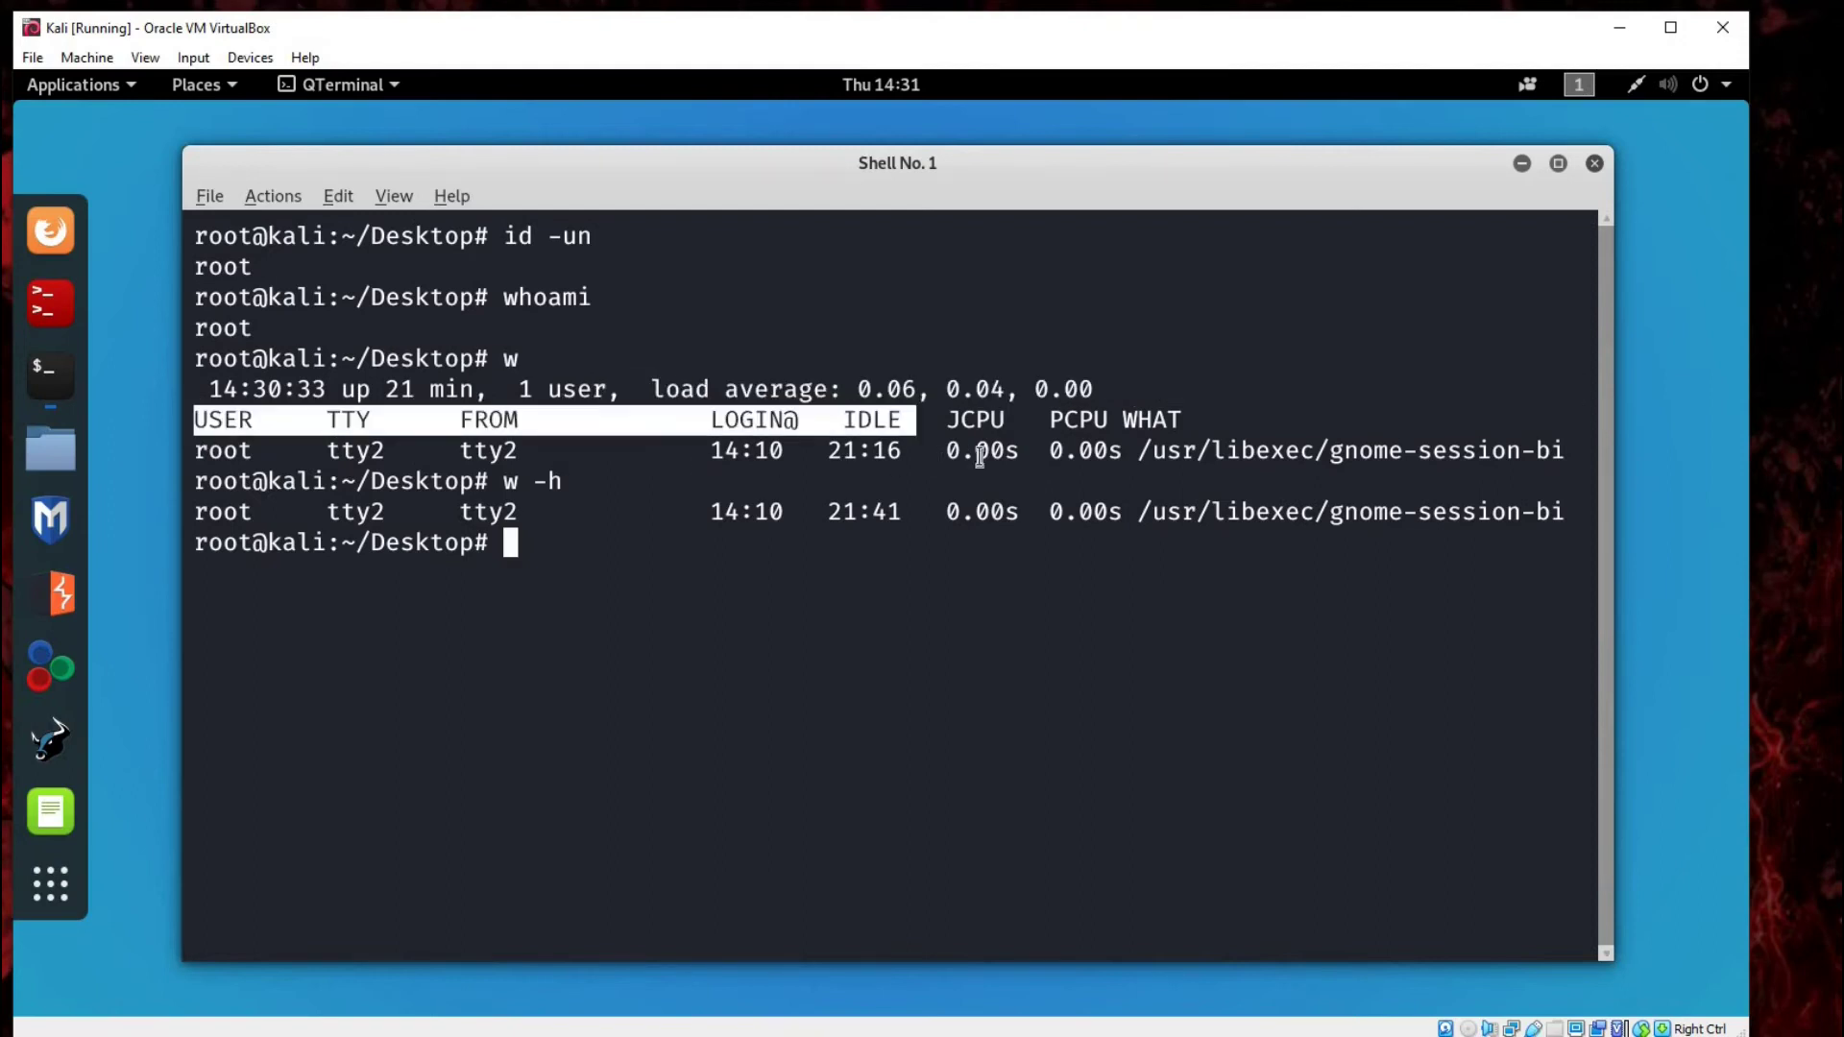
left_click(1069, 452)
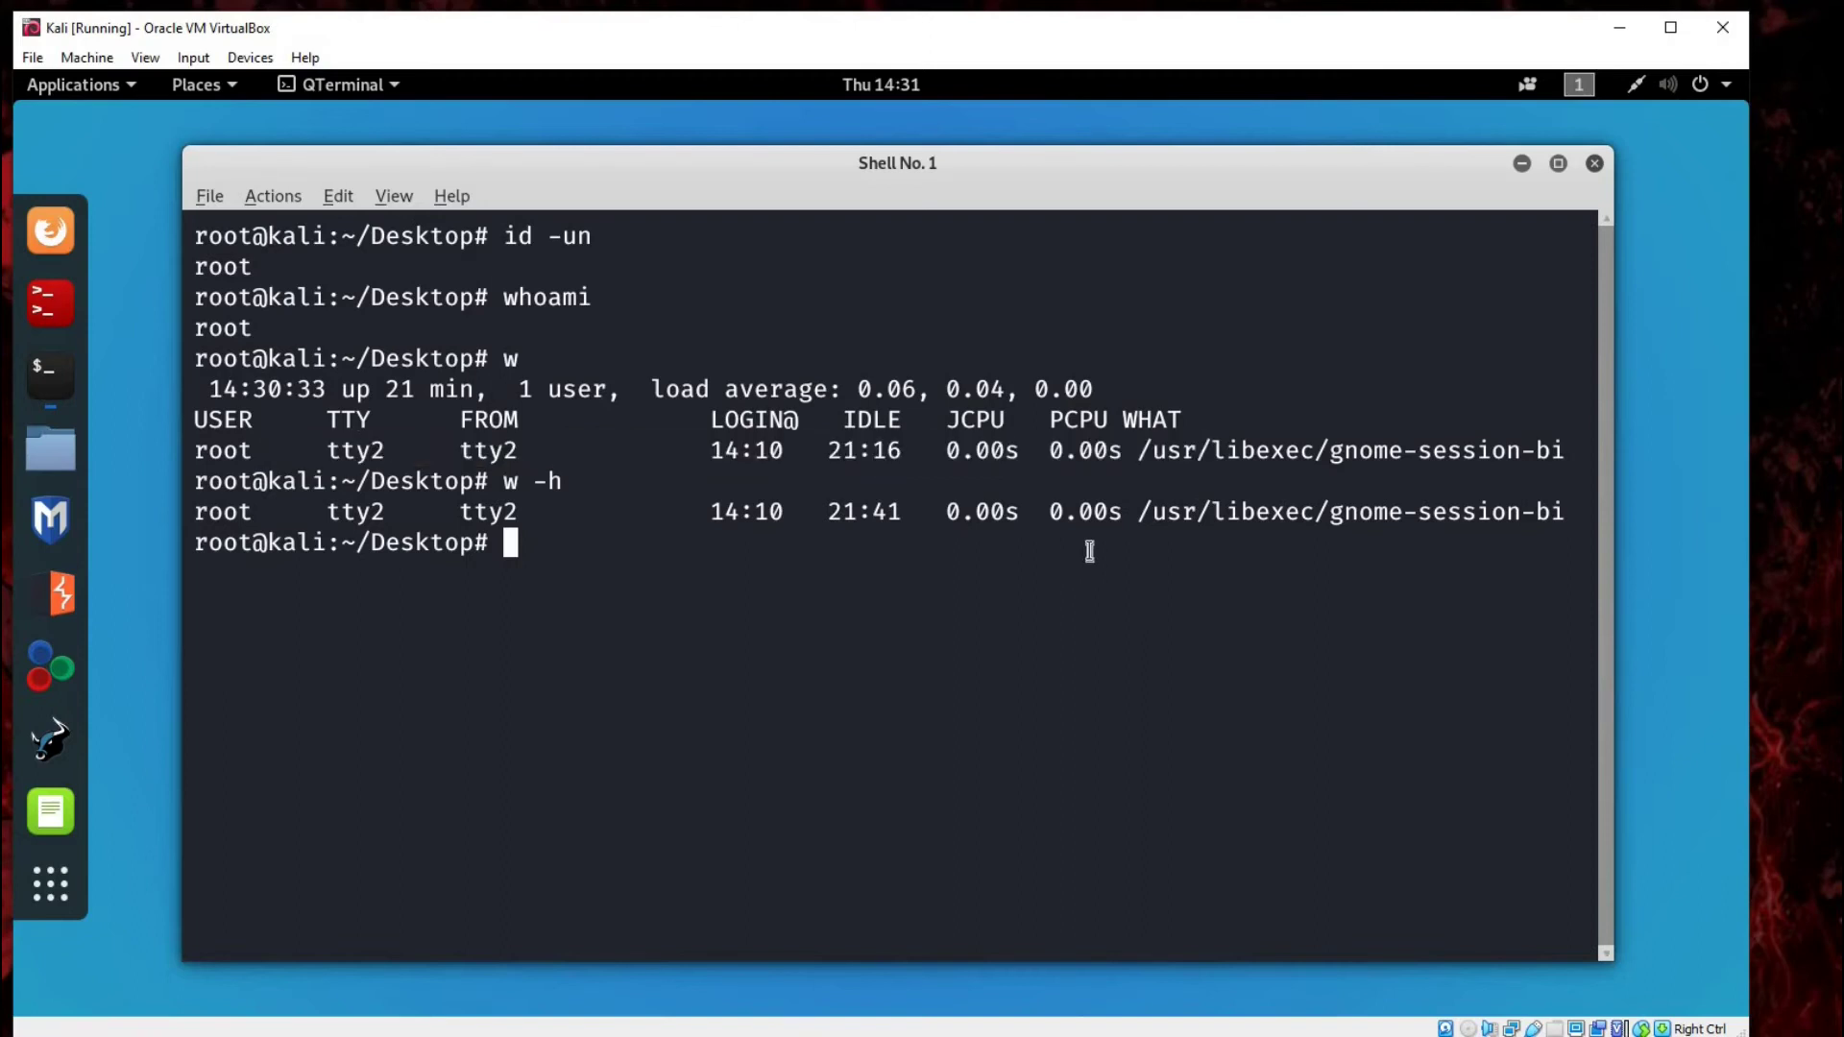
type("whoam")
type("i")
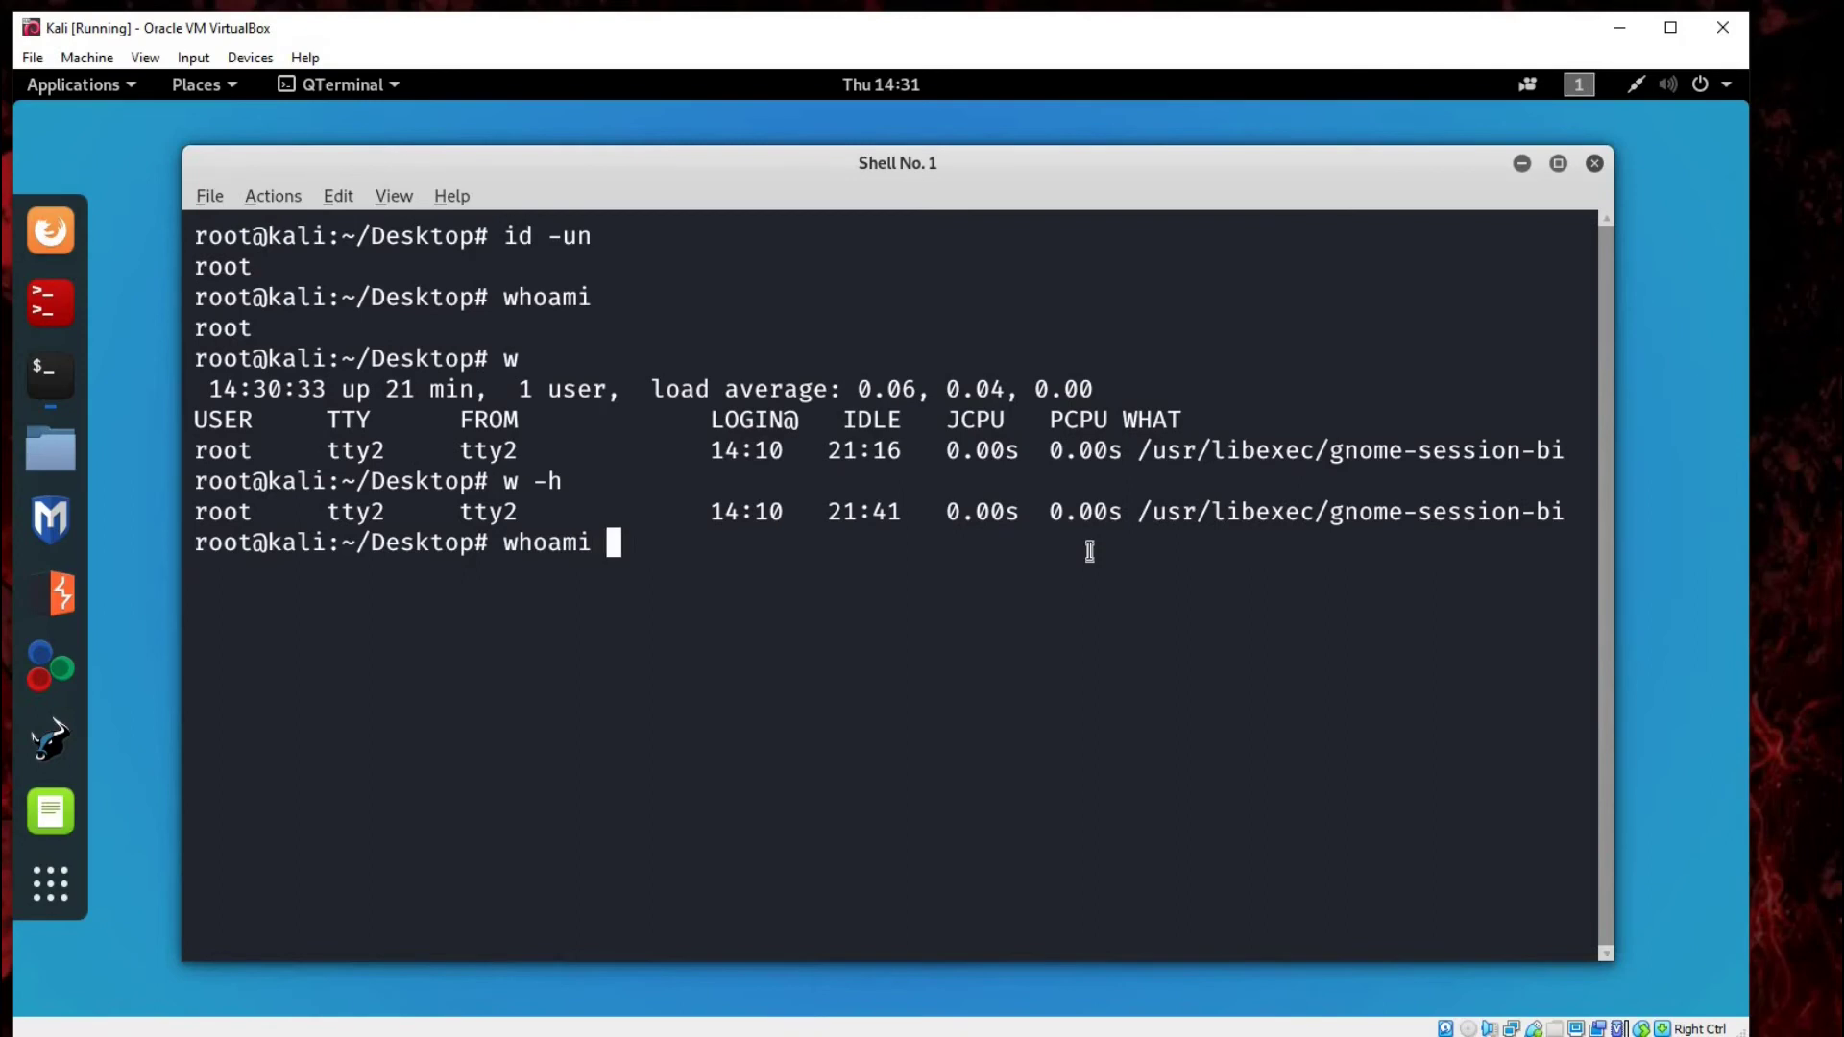
type(" --he")
type("lp")
Step: Run whoami --help and highlight its usage text, which notes it matches id -un
key("Return")
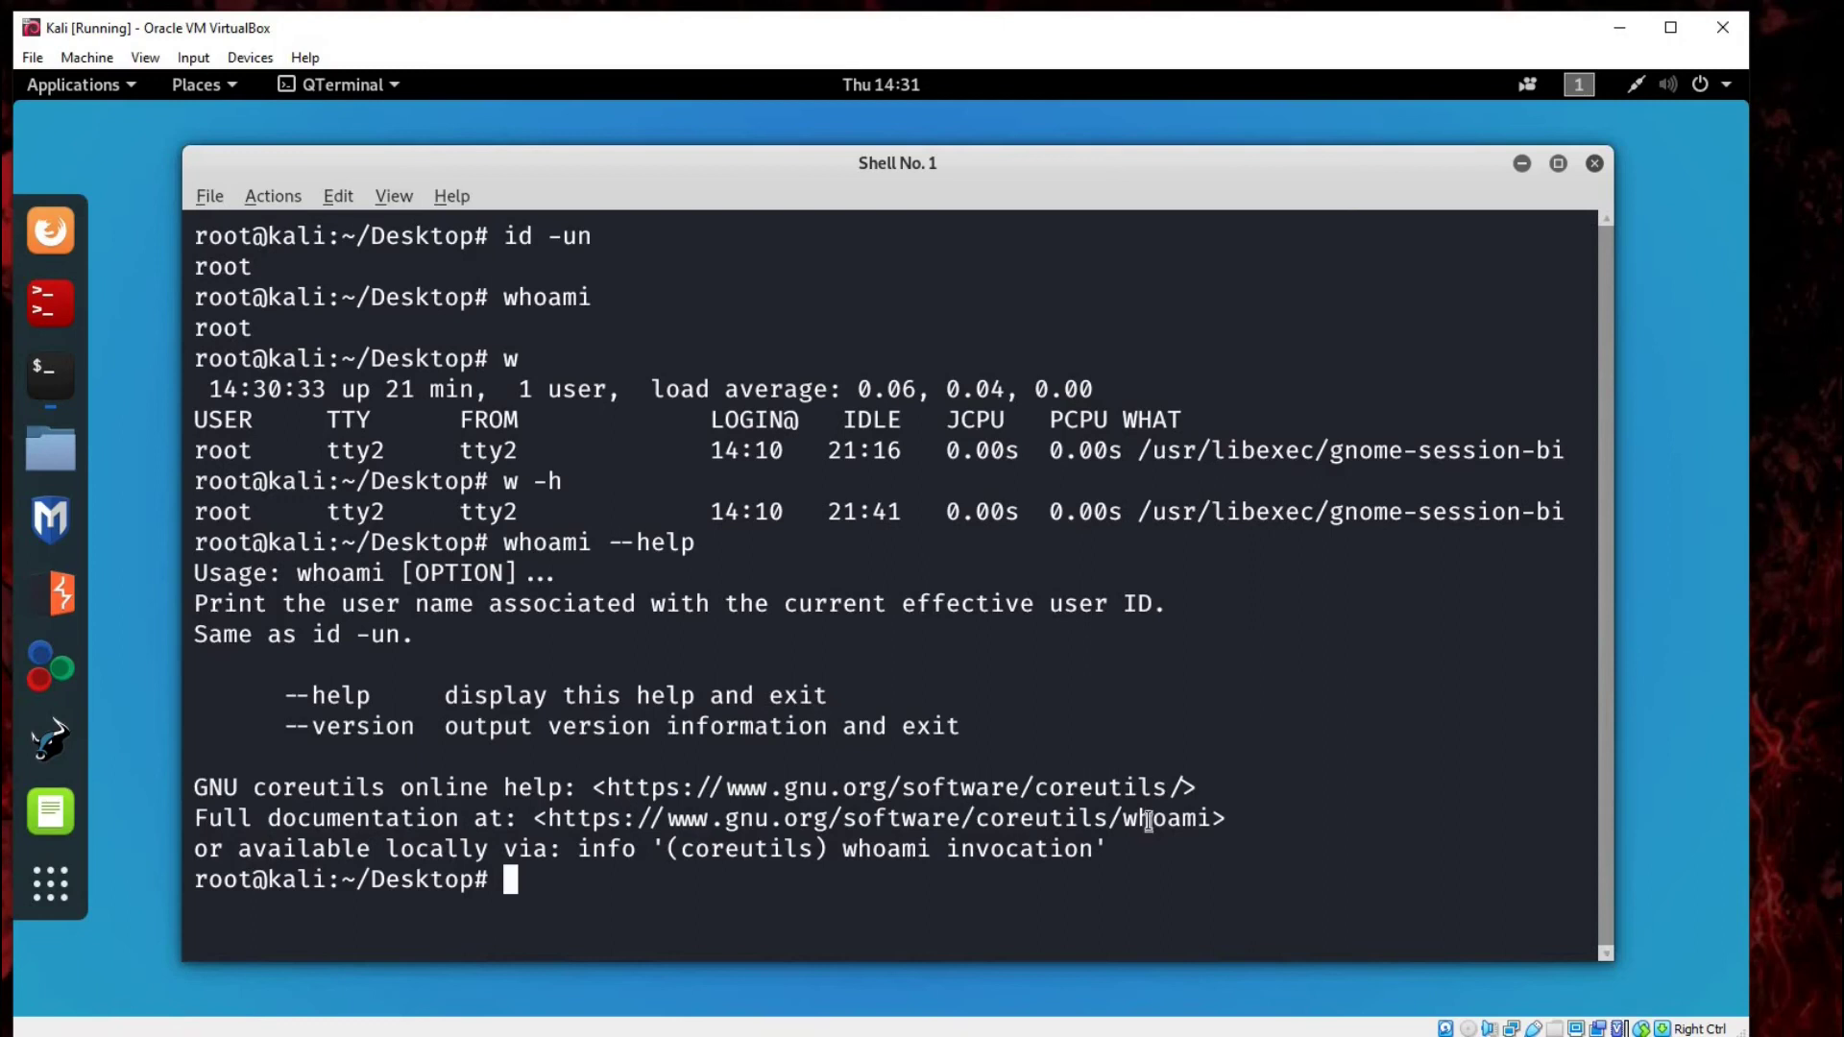
mouse_move(197, 573)
left_mouse_down()
mouse_move(908, 893)
mouse_move(875, 893)
left_mouse_up()
left_click(875, 895)
type("whoami ")
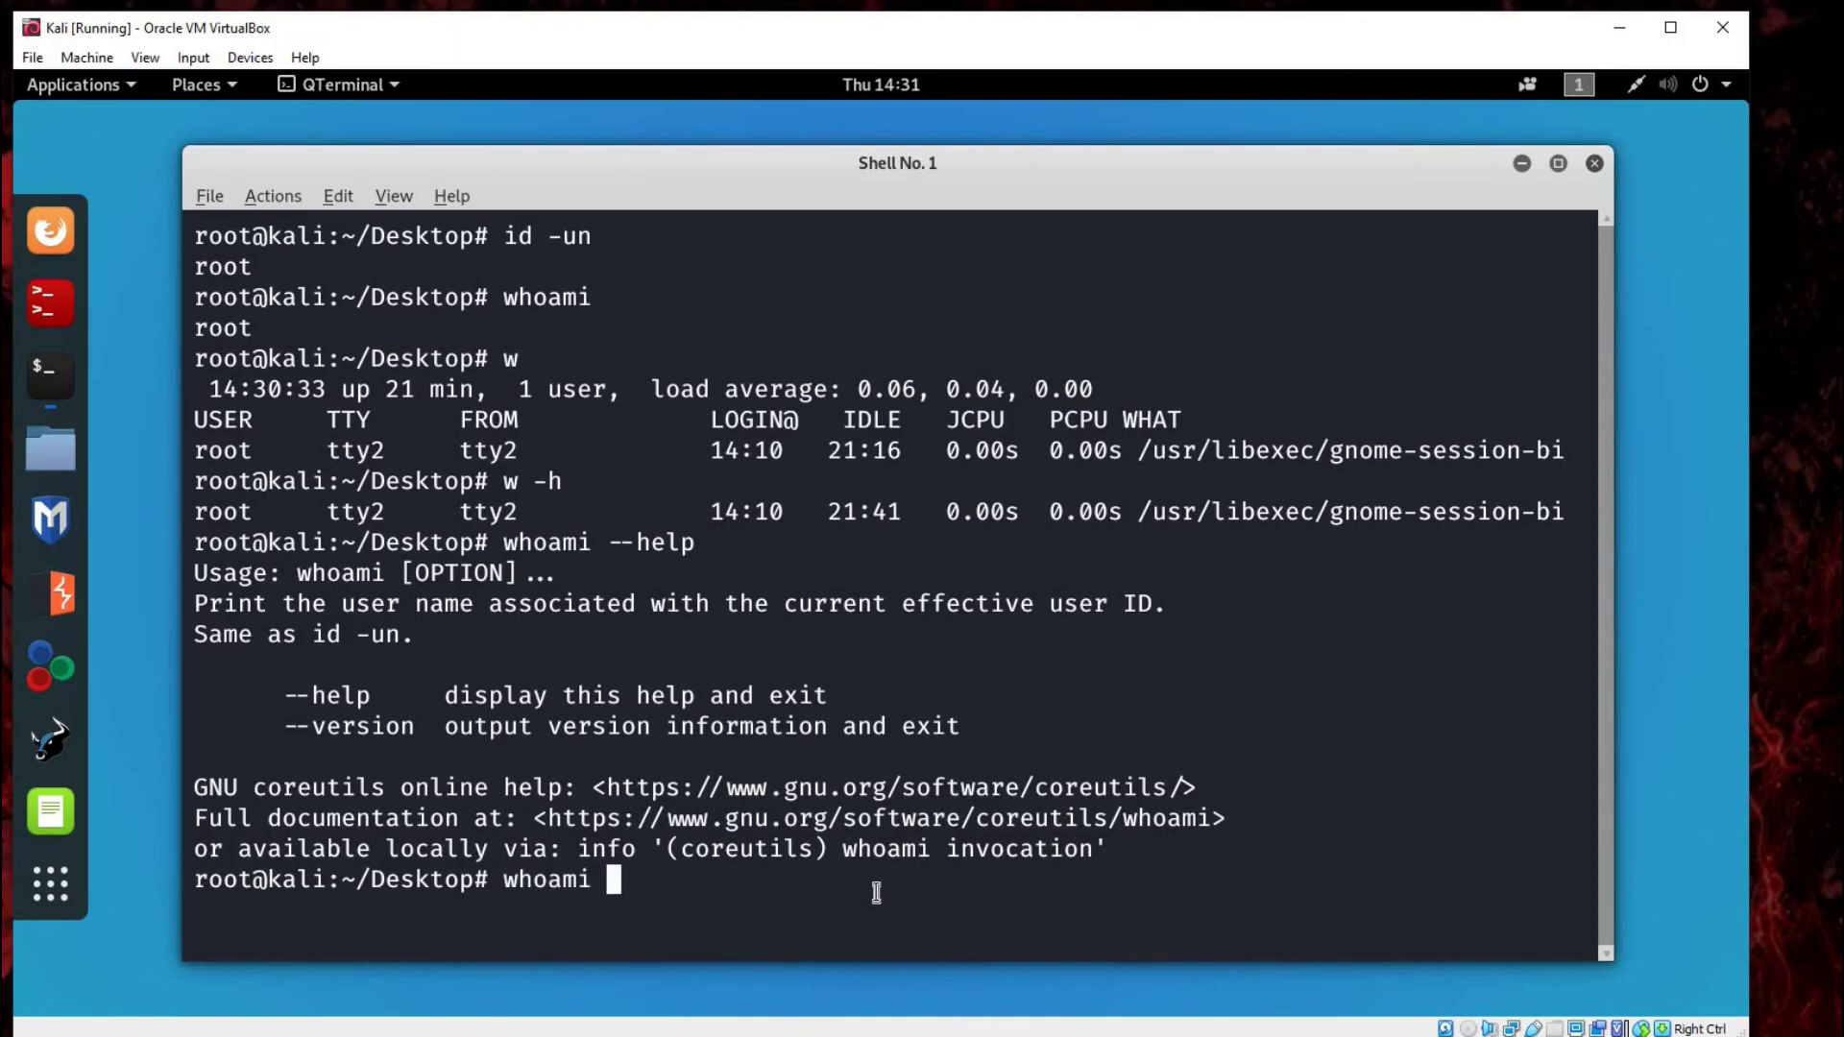
type("--")
type("versio")
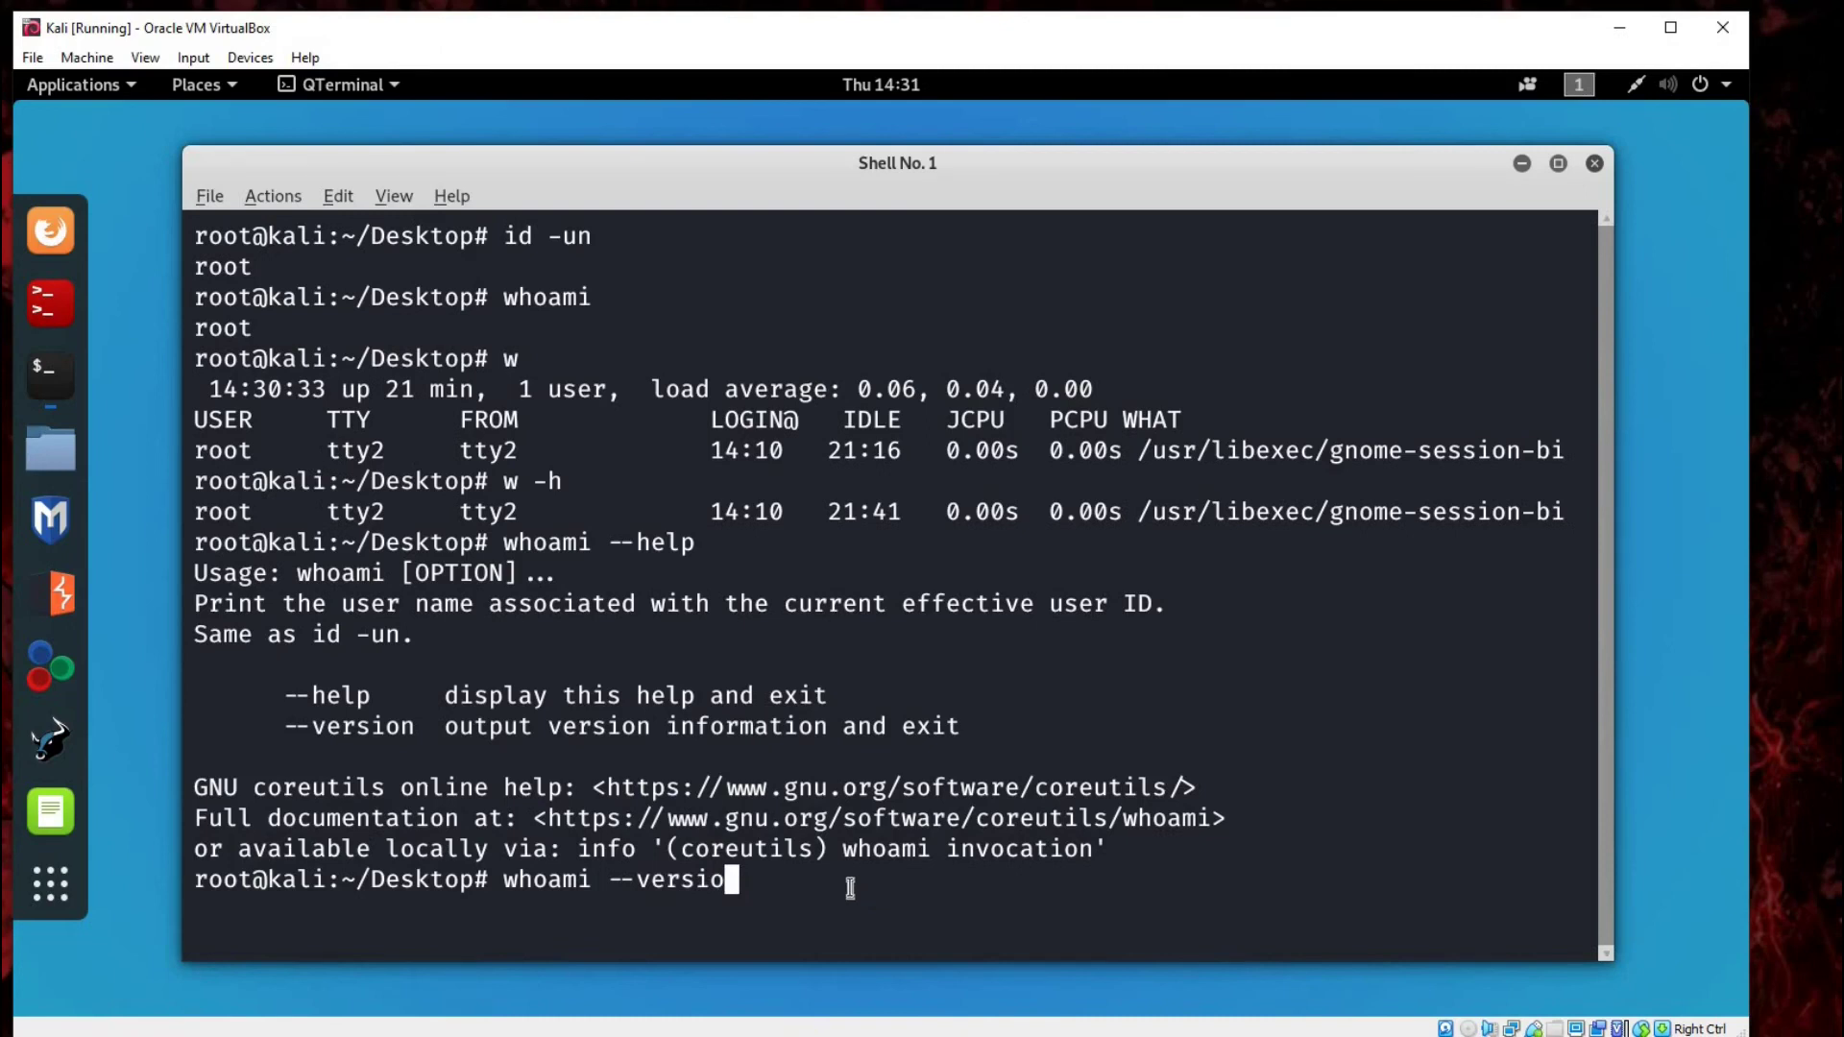
type("n")
Step: Run whoami --version and highlight the GNU GPL version 3 license line
key("Return")
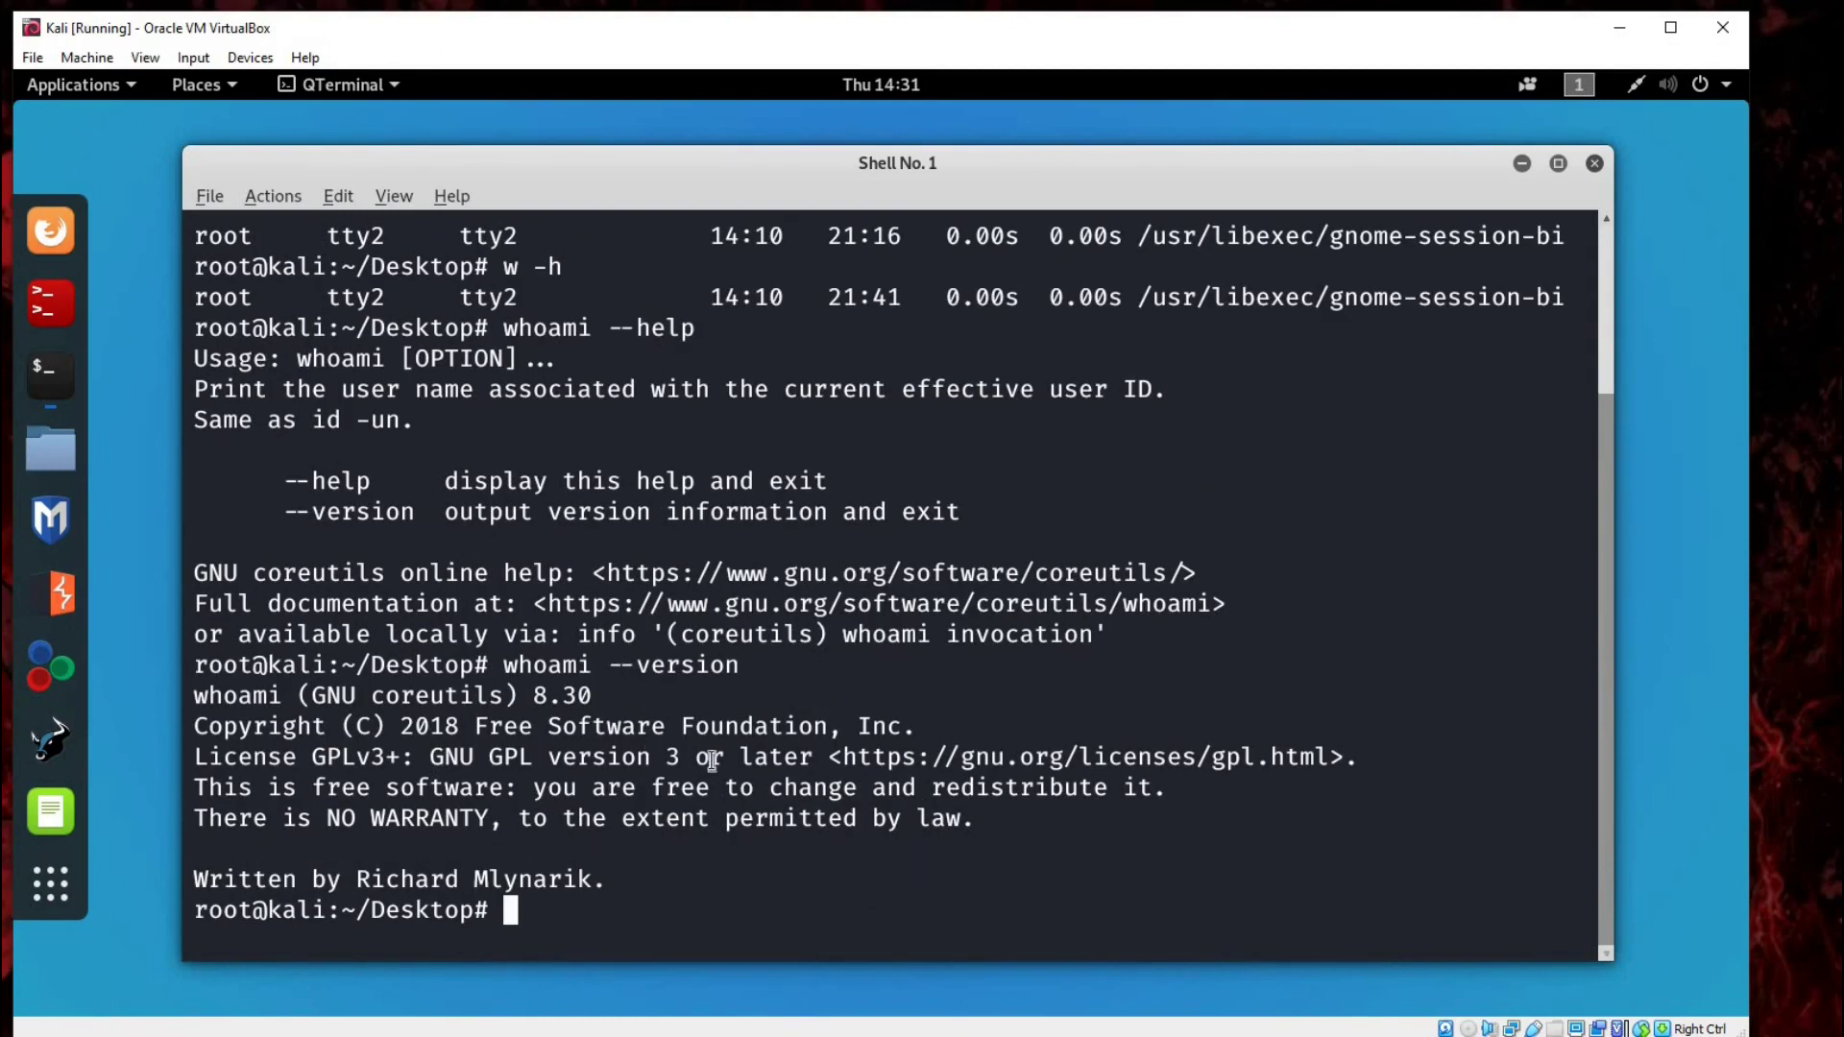
left_click_drag(430, 757, 1004, 756)
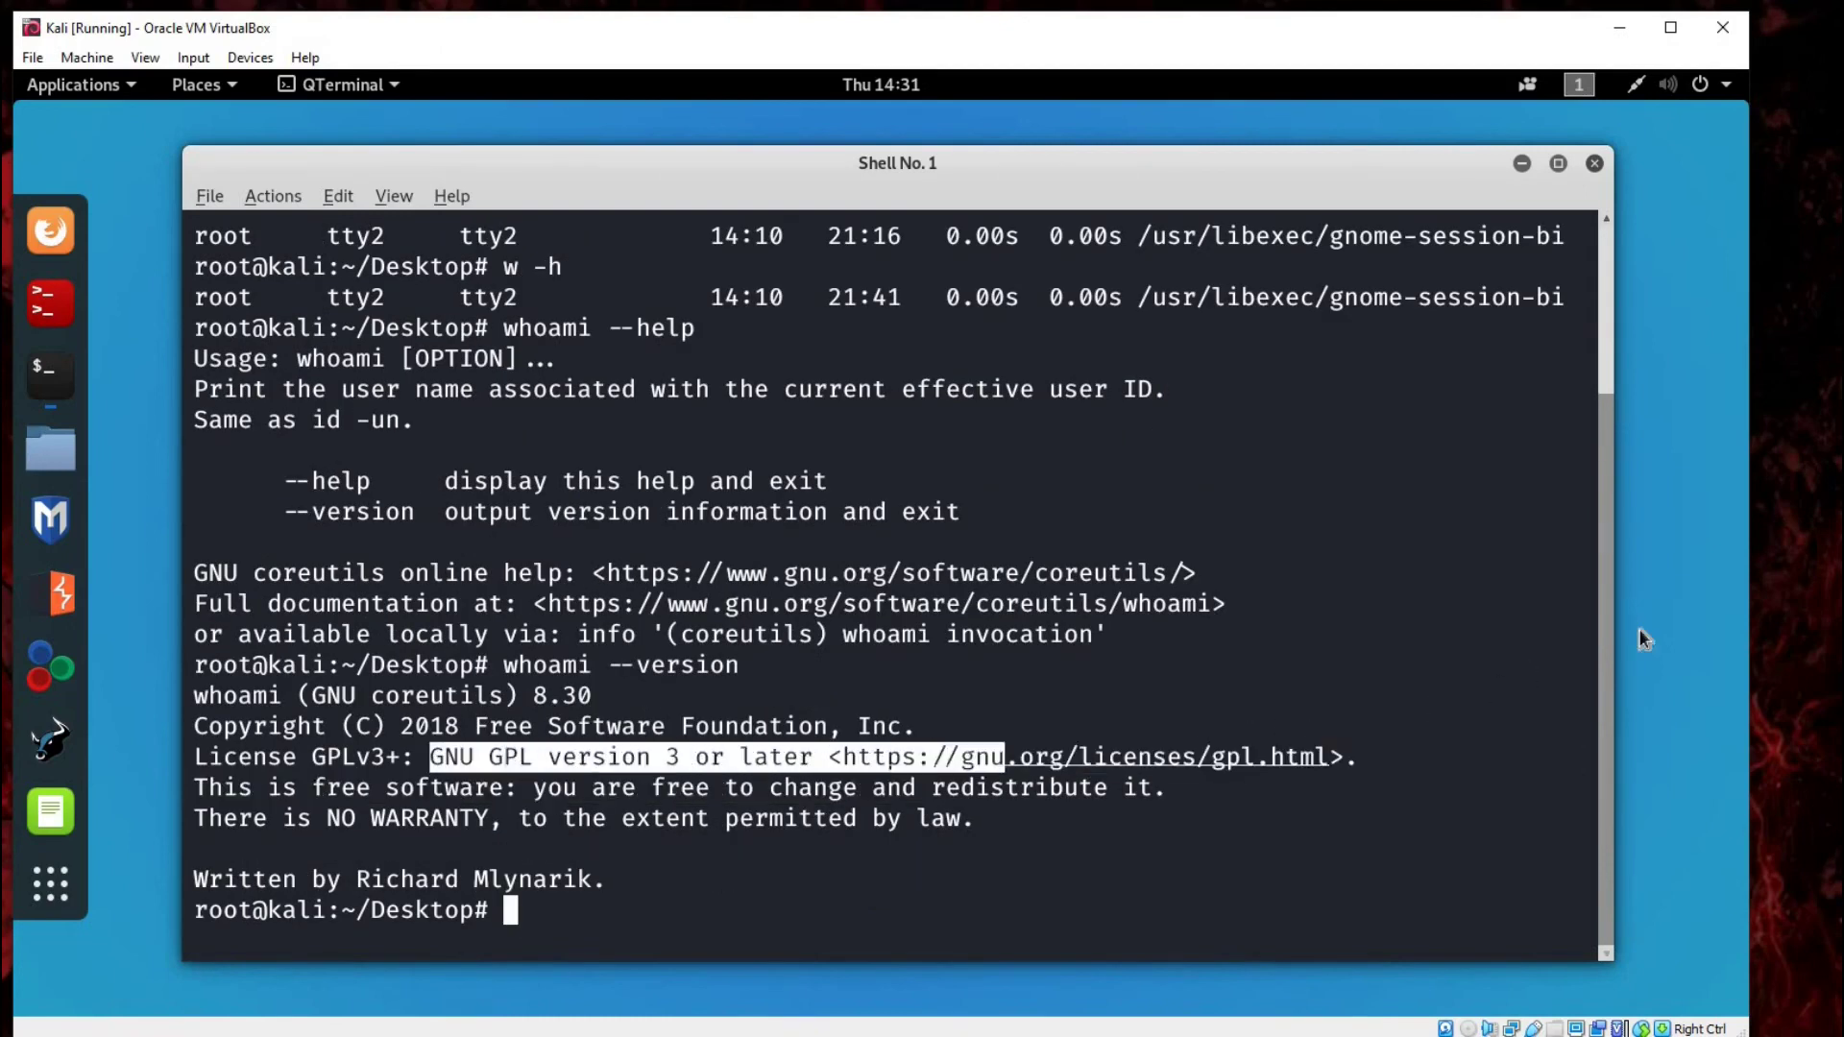